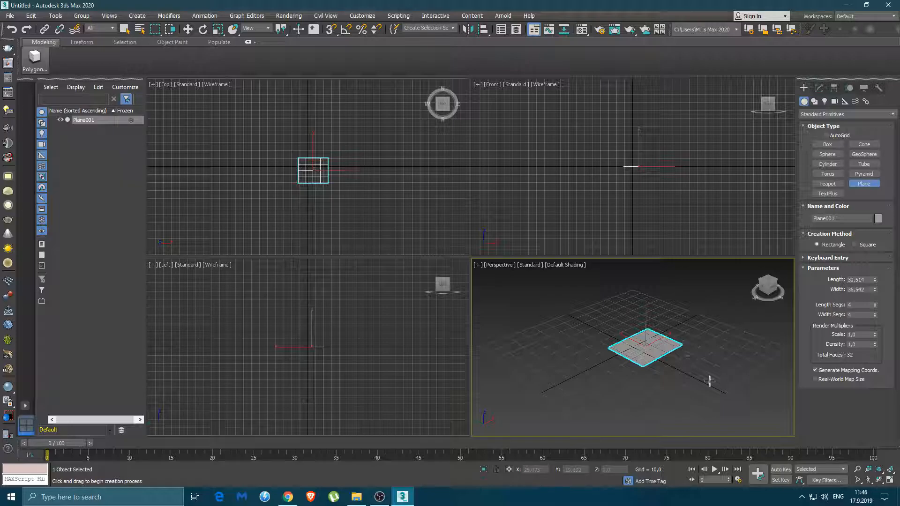
- Set the plane's length to 15 and width to 40, with one length segment and one width segment
{"action": "double_click", "coordinate": [868, 280]}
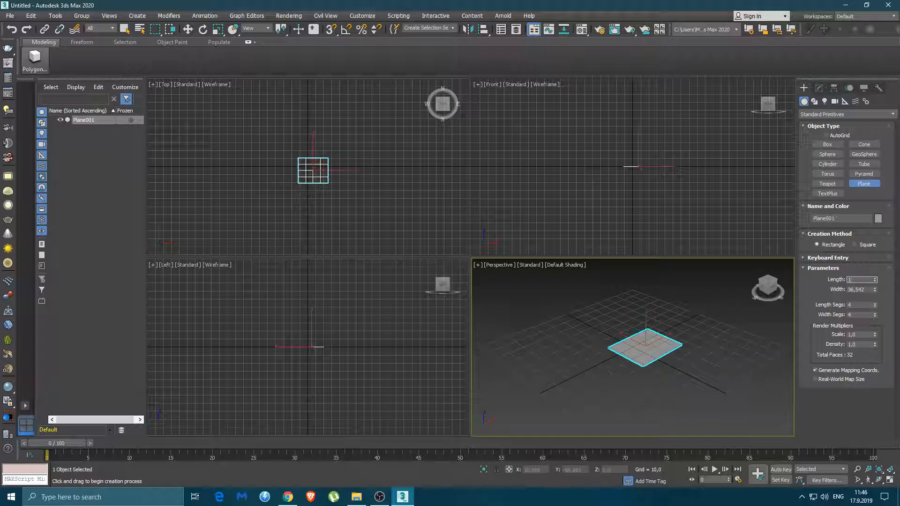
{"action": "key", "text": "Tab"}
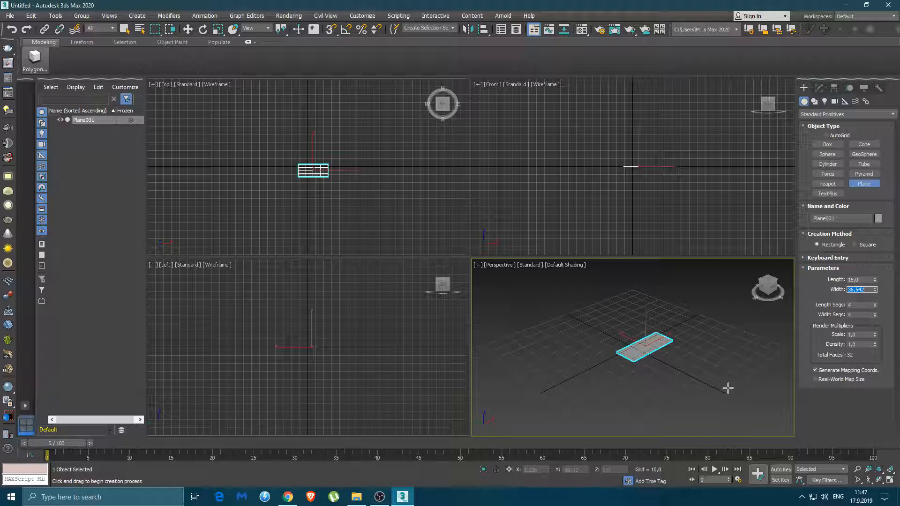
{"action": "type", "text": "40"}
{"action": "key", "text": "Return"}
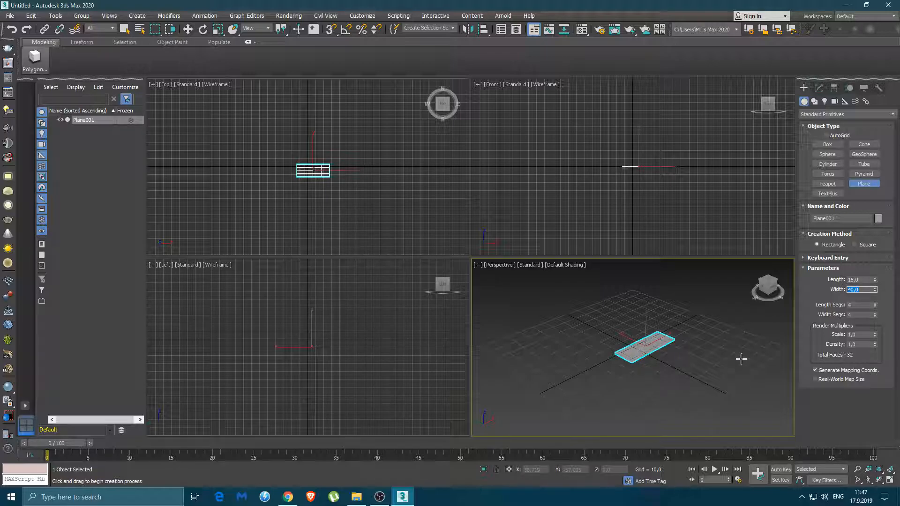
{"action": "right_click", "coordinate": [873, 305]}
{"action": "right_click", "coordinate": [873, 315]}
- Center the plane at the world origin by setting its X and Y position to 0
{"action": "mouse_move", "coordinate": [634, 362]}
{"action": "middle_mouse_down", "text": "alt"}
{"action": "mouse_move", "coordinate": [650, 358]}
{"action": "mouse_move", "coordinate": [637, 363]}
{"action": "middle_mouse_up", "text": "alt"}
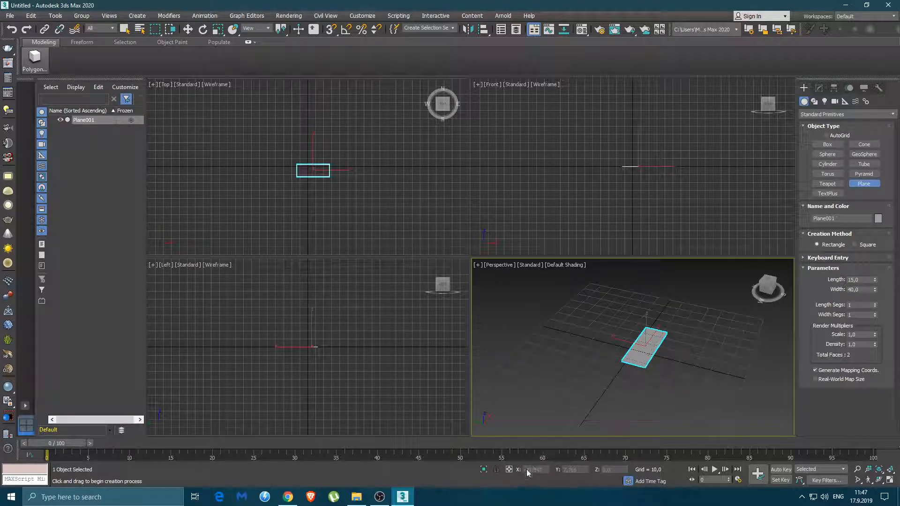
{"action": "key", "text": "w"}
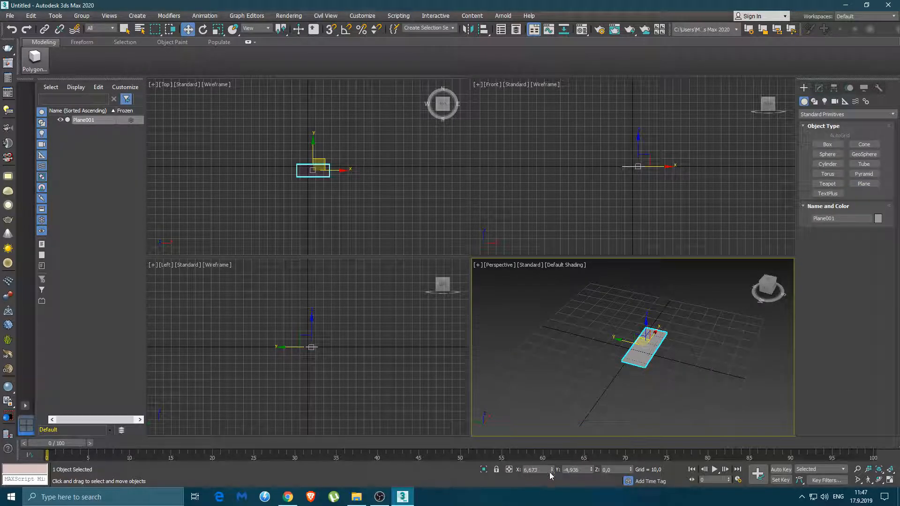
{"action": "right_click", "coordinate": [551, 471]}
{"action": "right_click", "coordinate": [590, 472]}
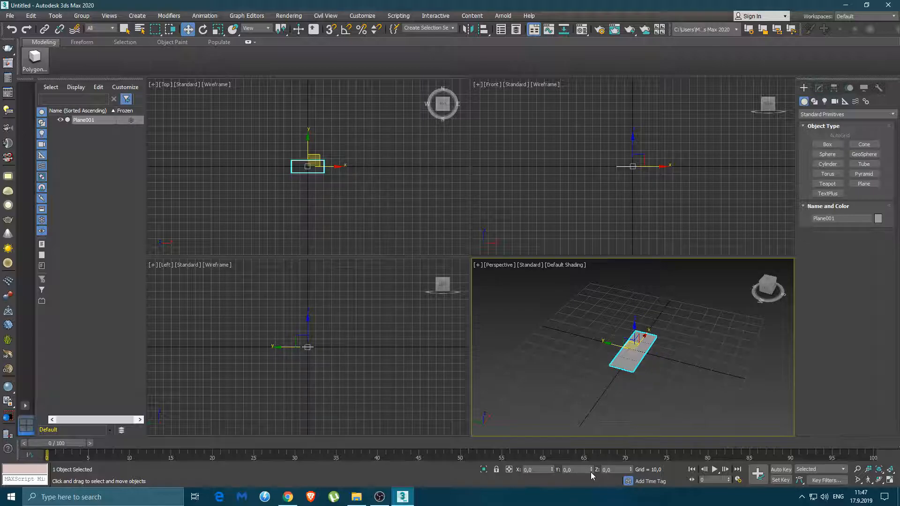
- Rotate the plane 65 degrees about the X axis with angle snap turned on
{"action": "scroll", "coordinate": [605, 369], "scroll_direction": "up", "scroll_amount": 5}
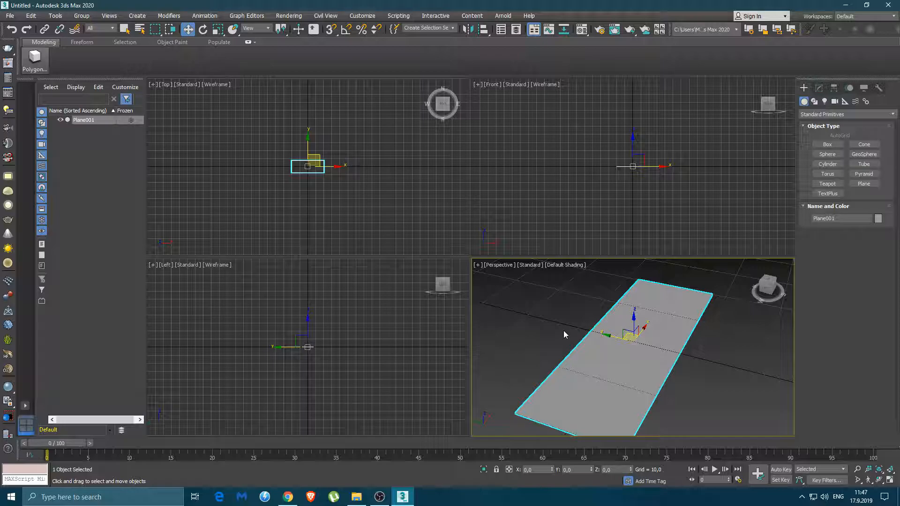
{"action": "key", "text": "e"}
{"action": "mouse_move", "coordinate": [645, 325]}
{"action": "left_mouse_down"}
{"action": "mouse_move", "coordinate": [654, 344]}
{"action": "mouse_move", "coordinate": [645, 326]}
{"action": "left_mouse_up"}
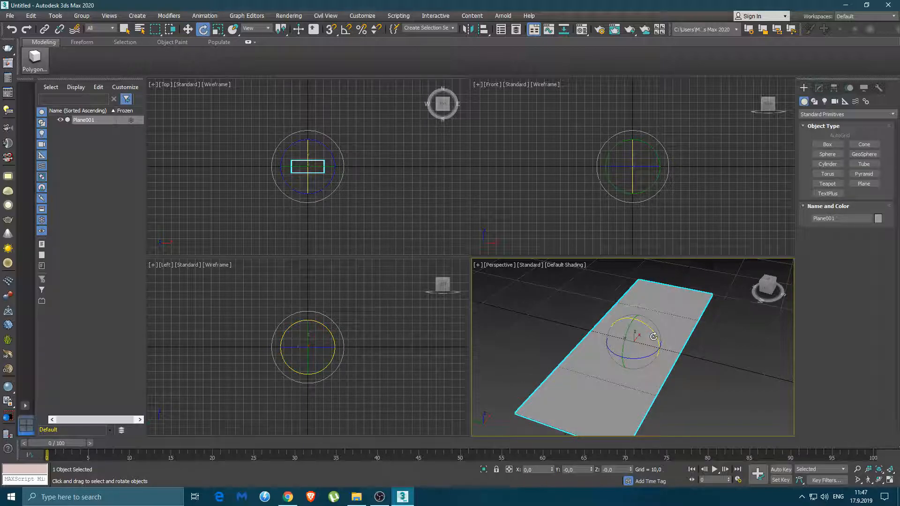
{"action": "left_click", "coordinate": [346, 31]}
{"action": "left_click_drag", "start_coordinate": [645, 325], "coordinate": [659, 344]}
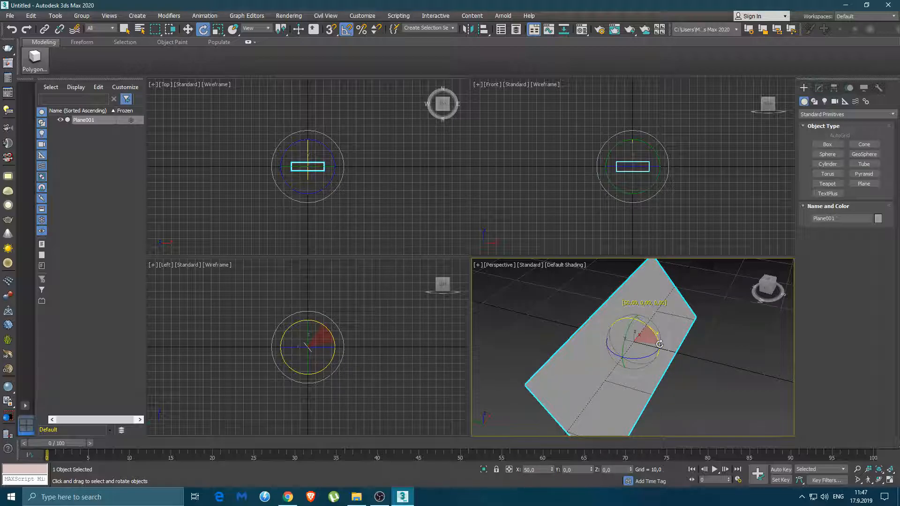
{"action": "left_click_drag", "start_coordinate": [660, 344], "coordinate": [664, 349]}
{"action": "middle_click", "coordinate": [403, 379]}
{"action": "middle_click_drag", "start_coordinate": [388, 384], "coordinate": [406, 377]}
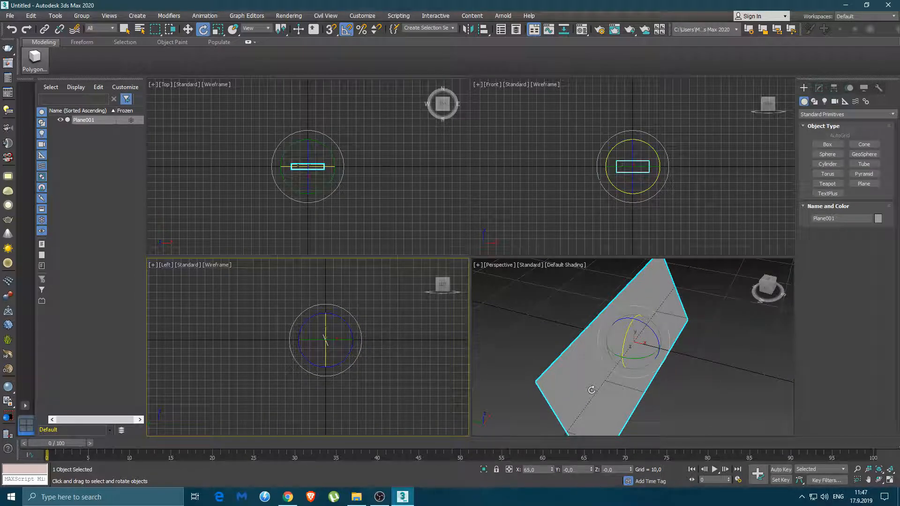
- Convert the rotated plane to an Editable Poly
{"action": "right_click", "coordinate": [591, 384]}
{"action": "right_click", "coordinate": [602, 371]}
{"action": "mouse_move", "coordinate": [638, 468]}
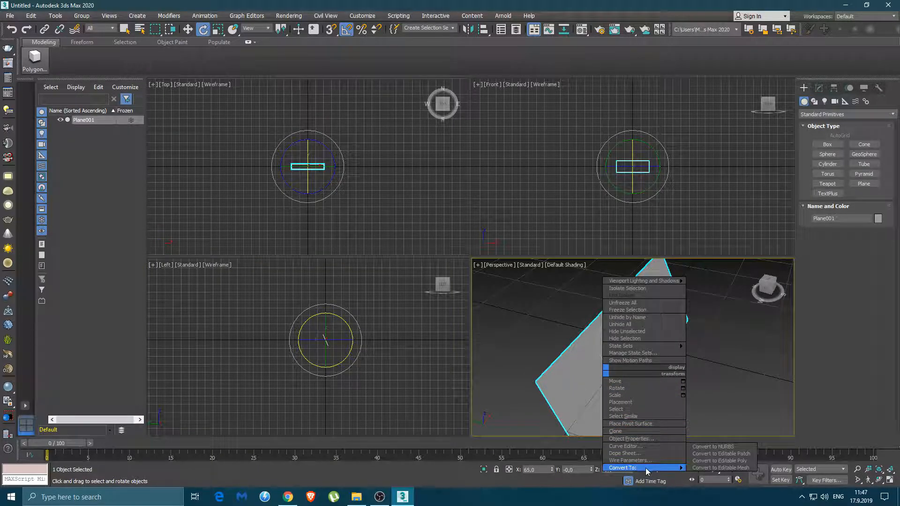
{"action": "left_click", "coordinate": [720, 465]}
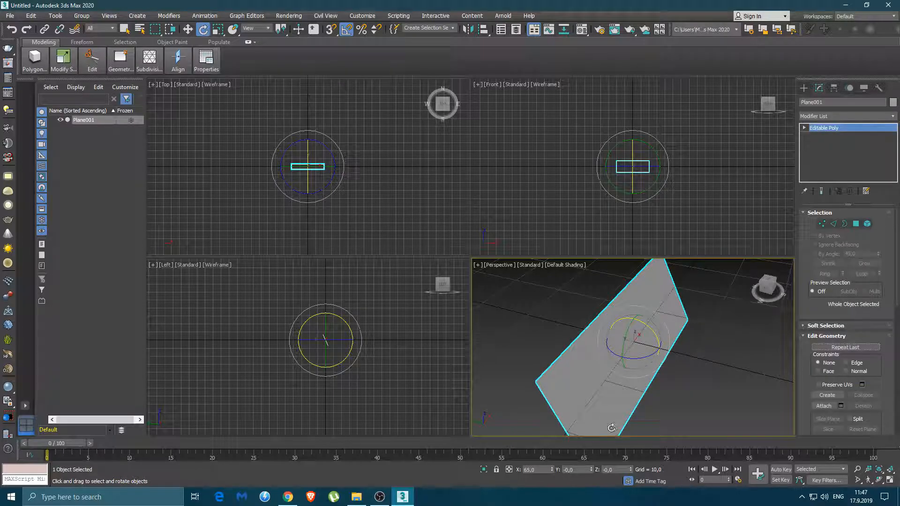
- Select the plane's upper long edge and extend a new face from it, continuing along the slope in the Left view
{"action": "key", "text": "w"}
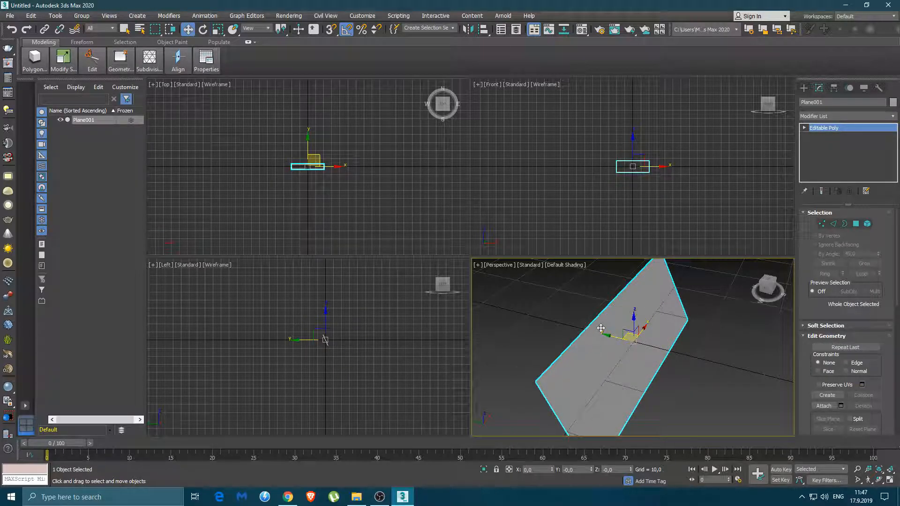
{"action": "key", "text": "2"}
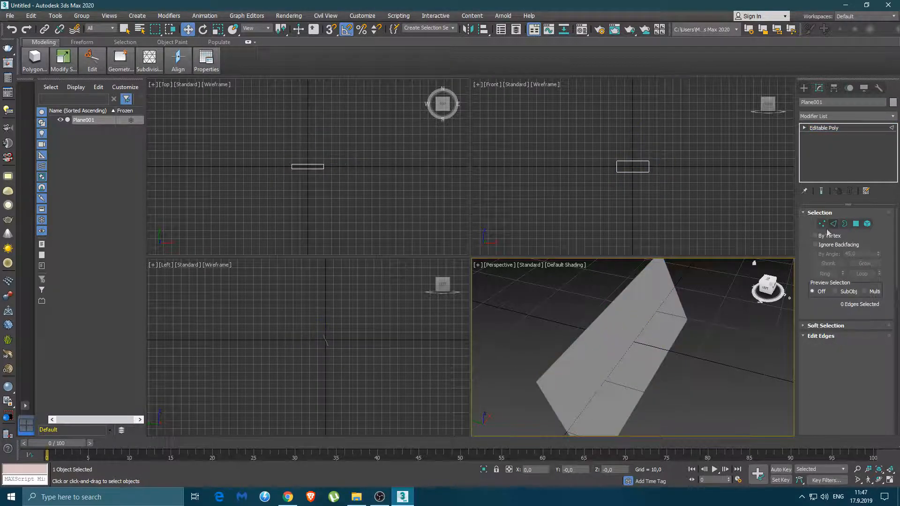
{"action": "left_click", "coordinate": [597, 320]}
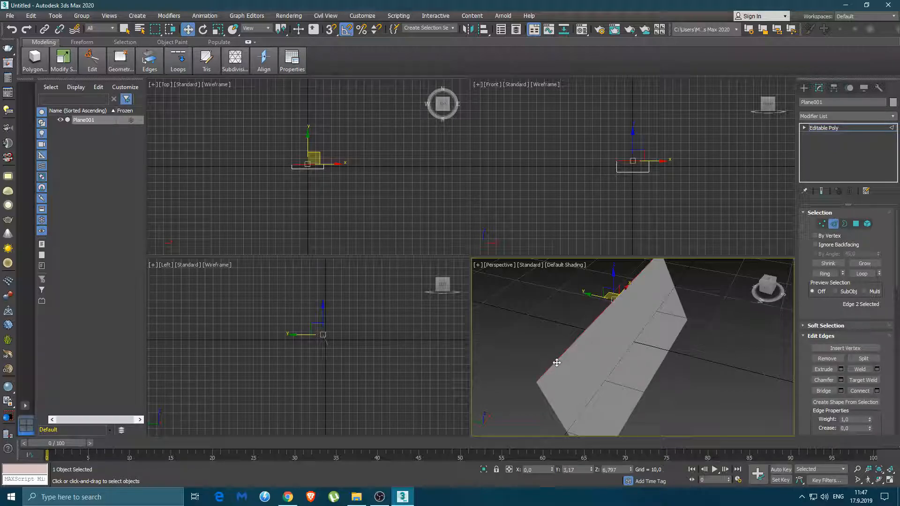
{"action": "middle_click_drag", "start_coordinate": [344, 351], "coordinate": [308, 369]}
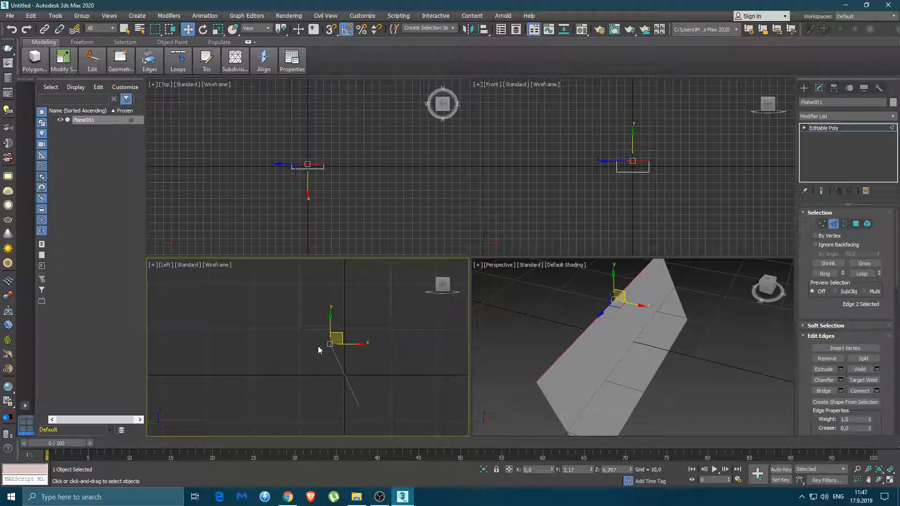
{"action": "left_click_drag", "start_coordinate": [331, 326], "coordinate": [323, 298], "text": "shift"}
{"action": "mouse_move", "coordinate": [344, 339]}
{"action": "middle_mouse_down"}
{"action": "mouse_move", "coordinate": [377, 358]}
{"action": "mouse_move", "coordinate": [336, 342]}
{"action": "middle_mouse_up"}
{"action": "scroll", "coordinate": [378, 357], "scroll_direction": "down", "scroll_amount": 2}
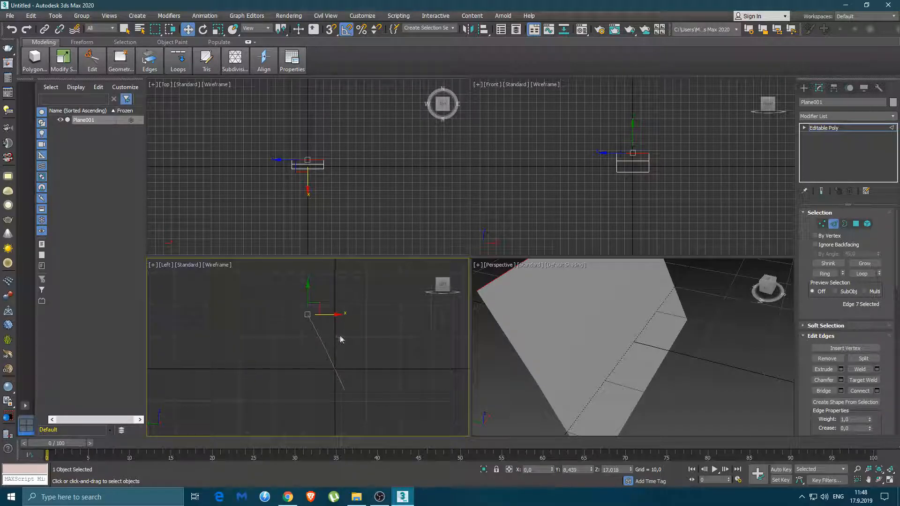
- Repeatedly extend the upper edge into short faces in the maximized Left view, forming an inward spiral curl for the scroll's rolled end
{"action": "key", "text": "alt+w"}
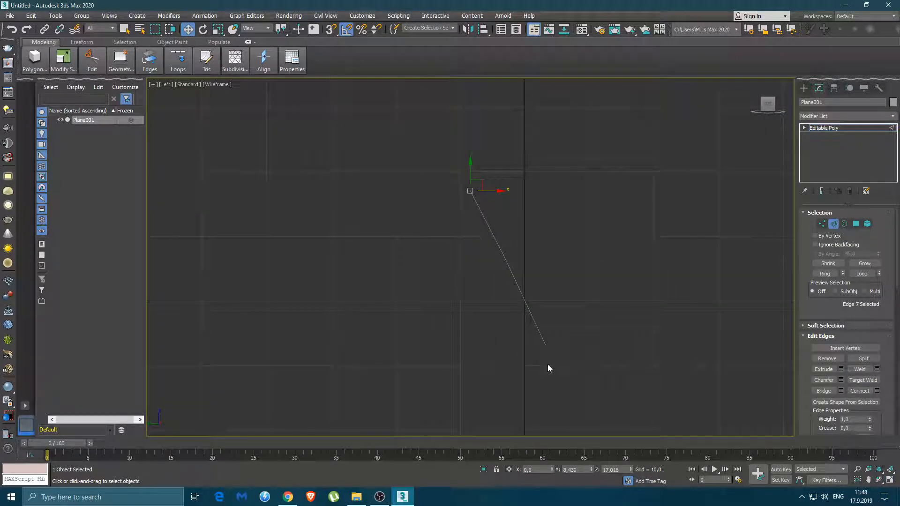
{"action": "middle_click_drag", "start_coordinate": [572, 266], "coordinate": [546, 343]}
{"action": "left_click_drag", "start_coordinate": [447, 251], "coordinate": [471, 179], "text": "shift"}
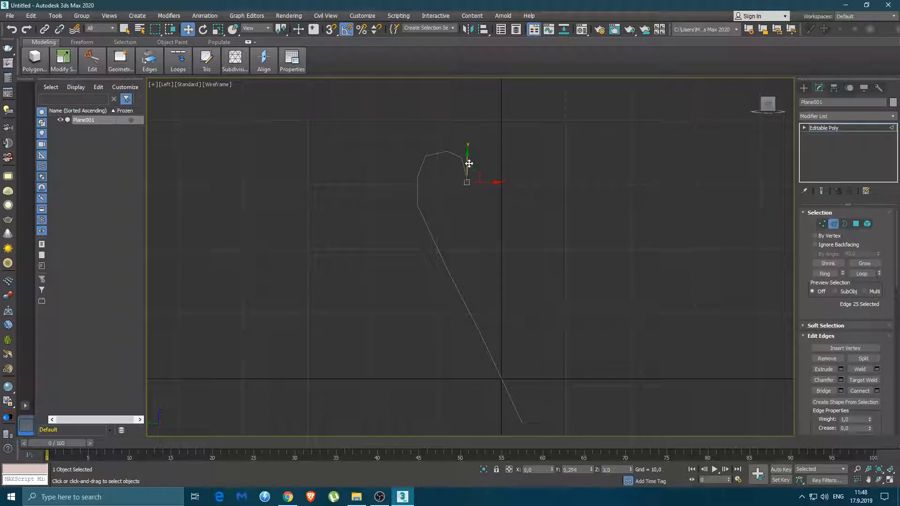
{"action": "mouse_move", "coordinate": [466, 169]}
{"action": "left_mouse_down", "text": "shift"}
{"action": "mouse_move", "coordinate": [473, 195]}
{"action": "mouse_move", "coordinate": [448, 178]}
{"action": "mouse_move", "coordinate": [448, 187]}
{"action": "mouse_move", "coordinate": [473, 203]}
{"action": "mouse_move", "coordinate": [448, 202]}
{"action": "mouse_move", "coordinate": [435, 184]}
{"action": "mouse_move", "coordinate": [454, 194]}
{"action": "mouse_move", "coordinate": [430, 173]}
{"action": "mouse_move", "coordinate": [462, 173]}
{"action": "mouse_move", "coordinate": [444, 157]}
{"action": "mouse_move", "coordinate": [449, 179]}
{"action": "mouse_move", "coordinate": [460, 182]}
{"action": "left_mouse_up", "text": "shift"}
{"action": "left_click", "coordinate": [465, 267]}
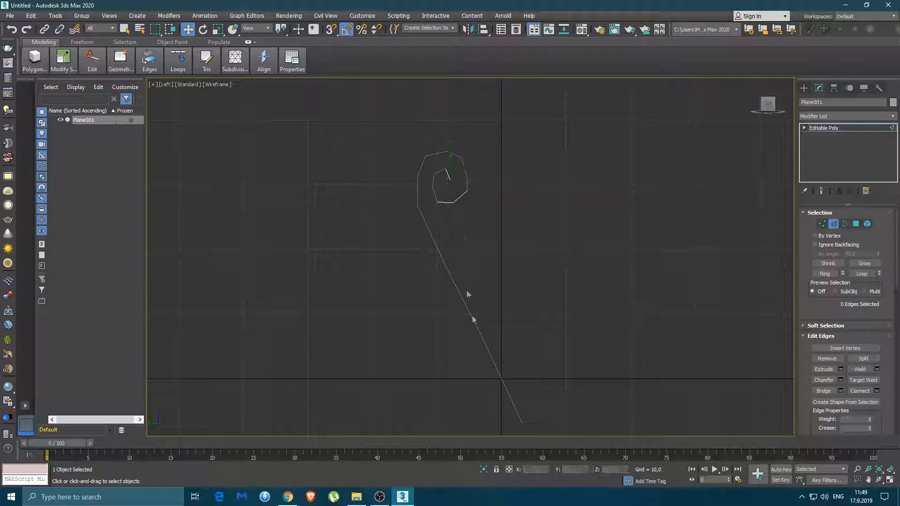
{"action": "middle_click_drag", "start_coordinate": [502, 396], "coordinate": [519, 375]}
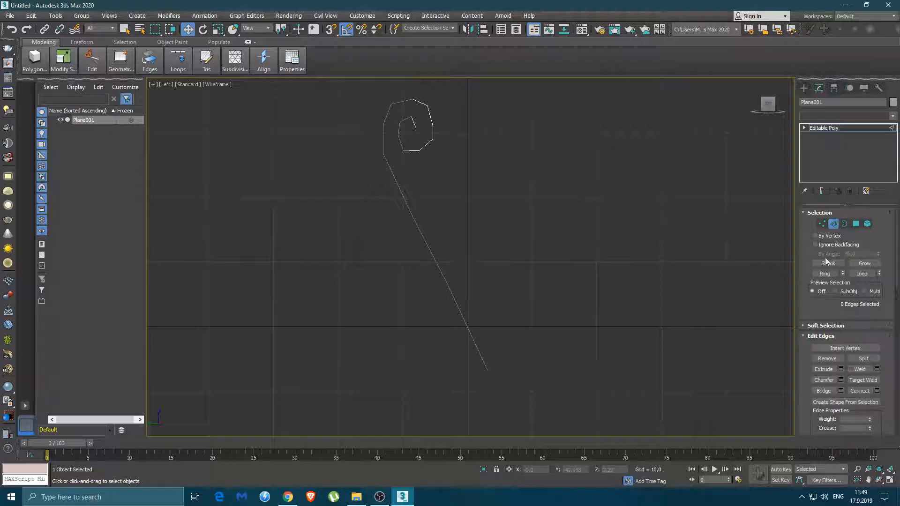
- Leave edge editing and add a Symmetry modifier to the whole curled plane
{"action": "left_click", "coordinate": [846, 115]}
{"action": "left_click", "coordinate": [842, 123]}
{"action": "left_click", "coordinate": [834, 224]}
{"action": "left_click", "coordinate": [837, 226]}
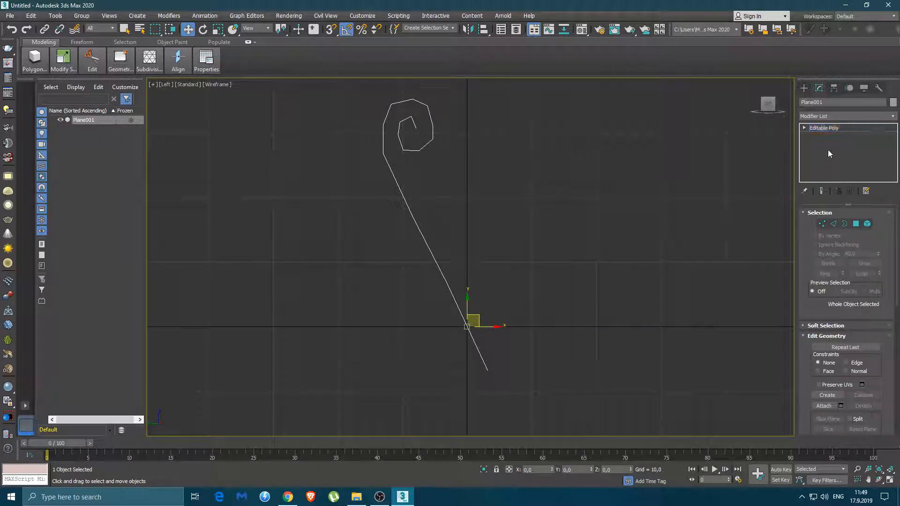
{"action": "left_click", "coordinate": [835, 117]}
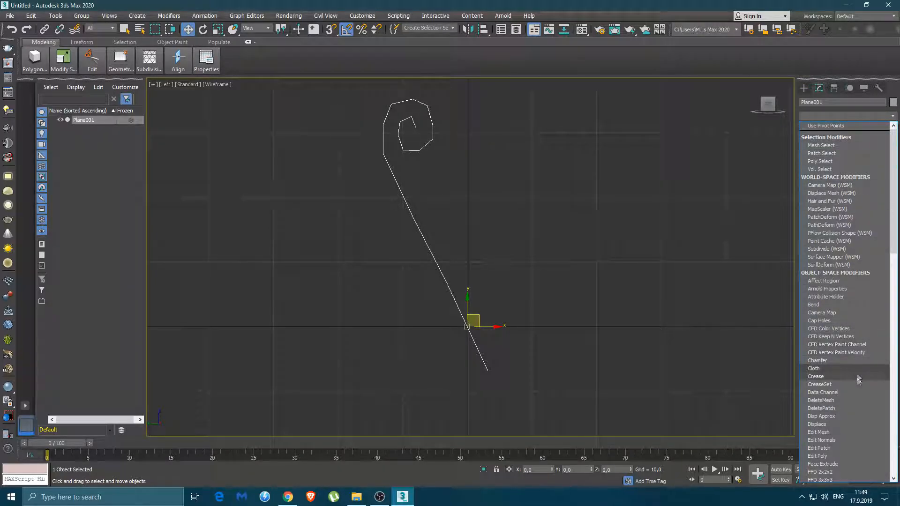
{"action": "scroll", "coordinate": [854, 400], "scroll_direction": "down", "scroll_amount": 10}
{"action": "scroll", "coordinate": [845, 384], "scroll_direction": "down", "scroll_amount": 5}
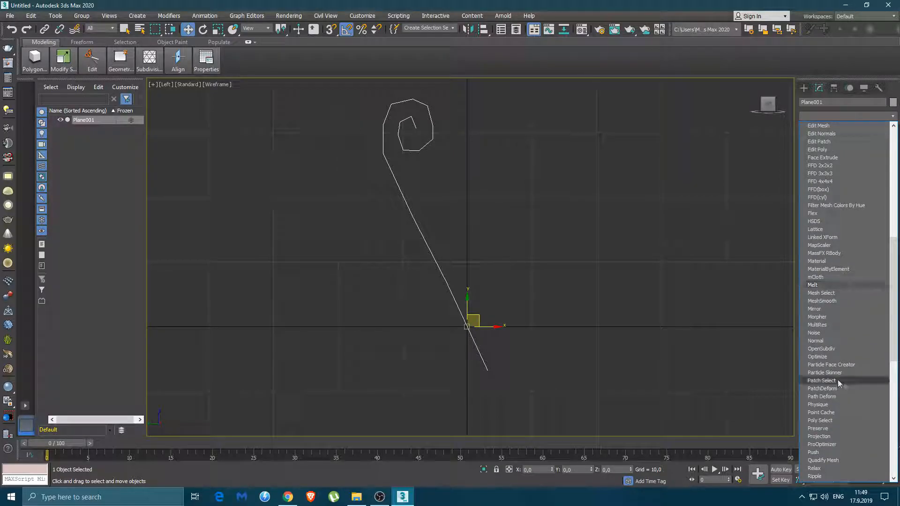
{"action": "scroll", "coordinate": [831, 387], "scroll_direction": "down", "scroll_amount": 4}
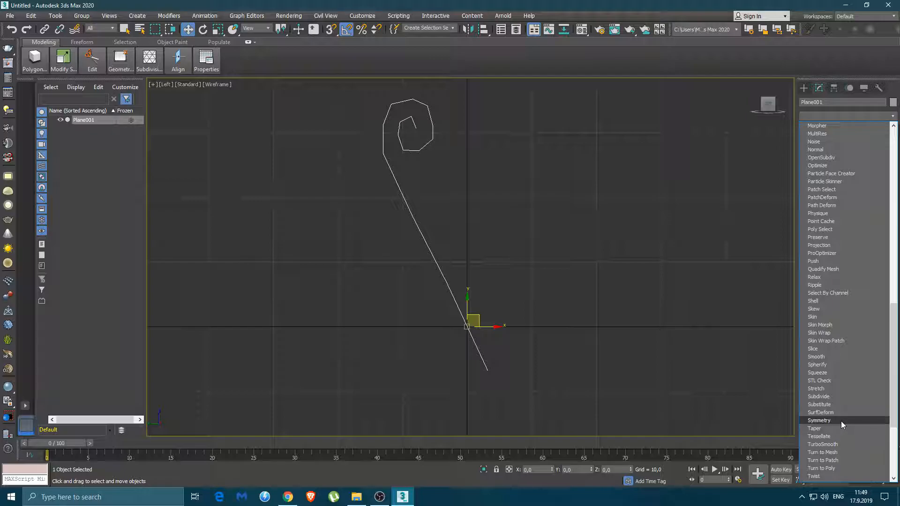
{"action": "left_click", "coordinate": [841, 421]}
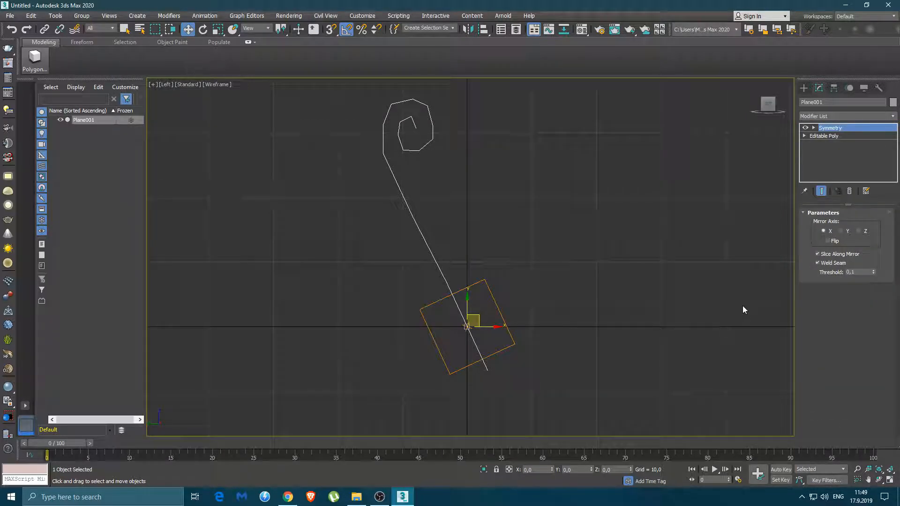
- Return to the four-viewport layout and set the Symmetry mirror axis to Y
{"action": "left_click", "coordinate": [889, 480]}
{"action": "left_click", "coordinate": [655, 363]}
{"action": "scroll", "coordinate": [658, 351], "scroll_direction": "down", "scroll_amount": 4}
{"action": "middle_click_drag", "start_coordinate": [677, 356], "coordinate": [645, 364]}
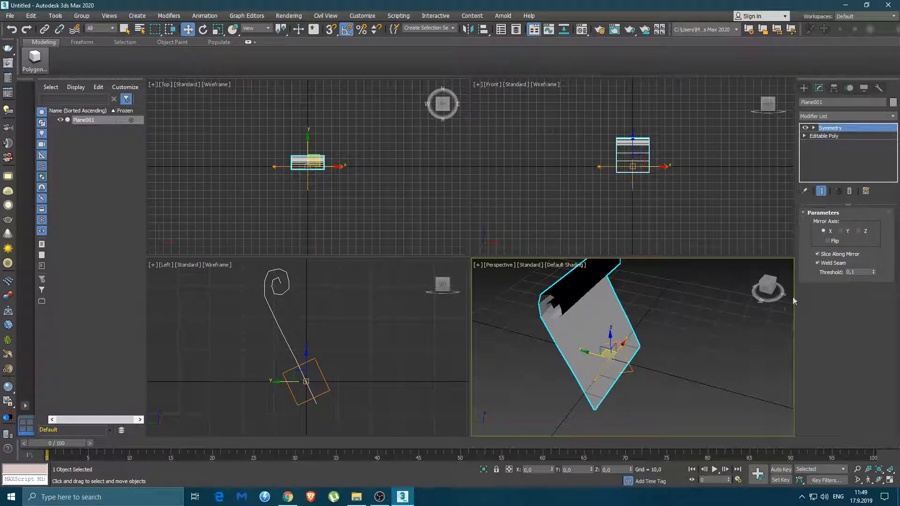
{"action": "left_click", "coordinate": [840, 232]}
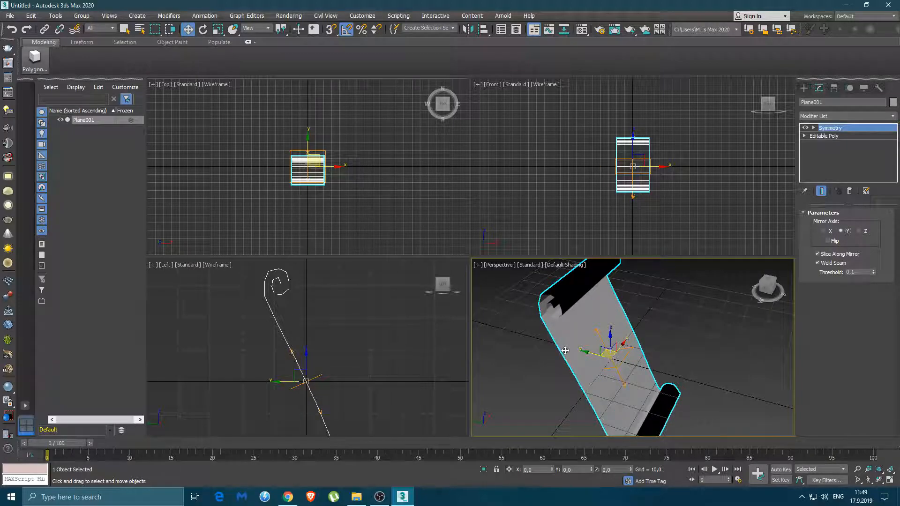
- Raise the Symmetry modifier's mirror plane to a Z position of about 6.5, shortening the sheet between the two curls
{"action": "left_click_drag", "start_coordinate": [611, 339], "coordinate": [603, 325]}
{"action": "key", "text": "ctrl+z"}
{"action": "left_click", "coordinate": [813, 128]}
{"action": "left_click", "coordinate": [834, 137]}
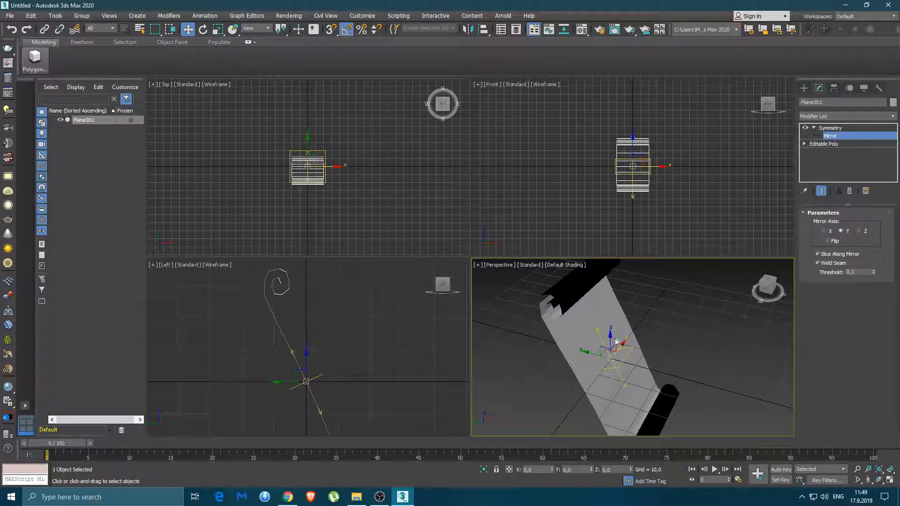
{"action": "mouse_move", "coordinate": [610, 337]}
{"action": "left_mouse_down"}
{"action": "mouse_move", "coordinate": [606, 309]}
{"action": "mouse_move", "coordinate": [606, 322]}
{"action": "left_mouse_up"}
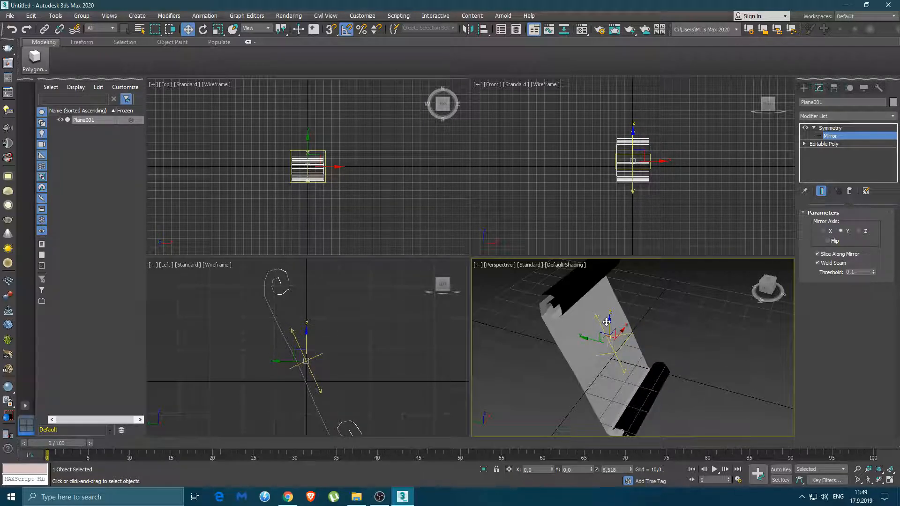
{"action": "middle_click_drag", "start_coordinate": [692, 370], "coordinate": [685, 350], "text": "alt"}
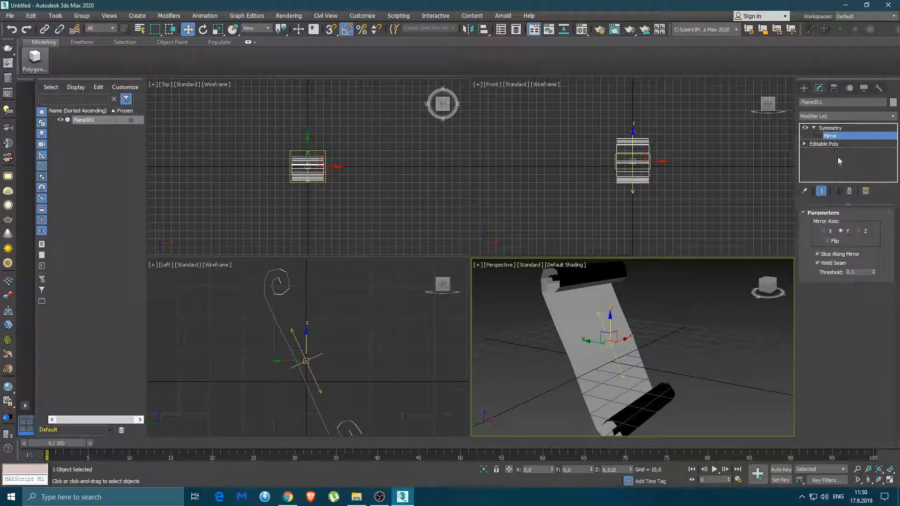
{"action": "left_click", "coordinate": [820, 129]}
{"action": "left_click", "coordinate": [830, 136]}
{"action": "left_click", "coordinate": [828, 129]}
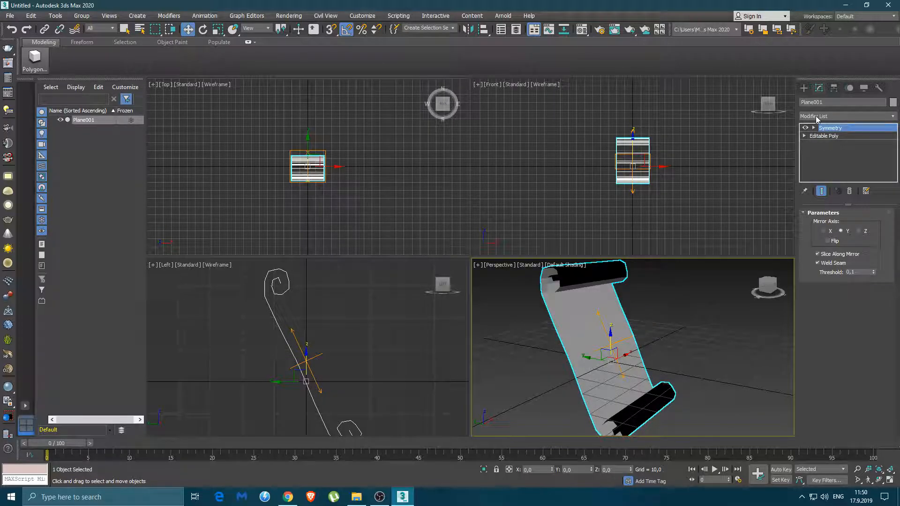
- Add a Shell modifier to the scroll with an outer amount of 0.2 and inspect the thickness at the curl
{"action": "left_click", "coordinate": [818, 117]}
{"action": "scroll", "coordinate": [818, 401], "scroll_direction": "down", "scroll_amount": 20}
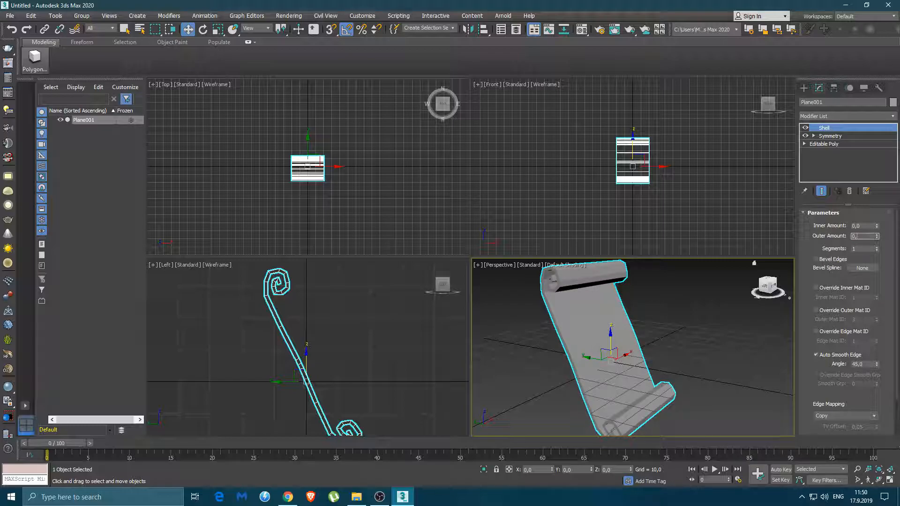
{"action": "key", "text": "Return"}
{"action": "scroll", "coordinate": [569, 309], "scroll_direction": "up", "scroll_amount": 5}
{"action": "middle_click_drag", "start_coordinate": [569, 307], "coordinate": [608, 374]}
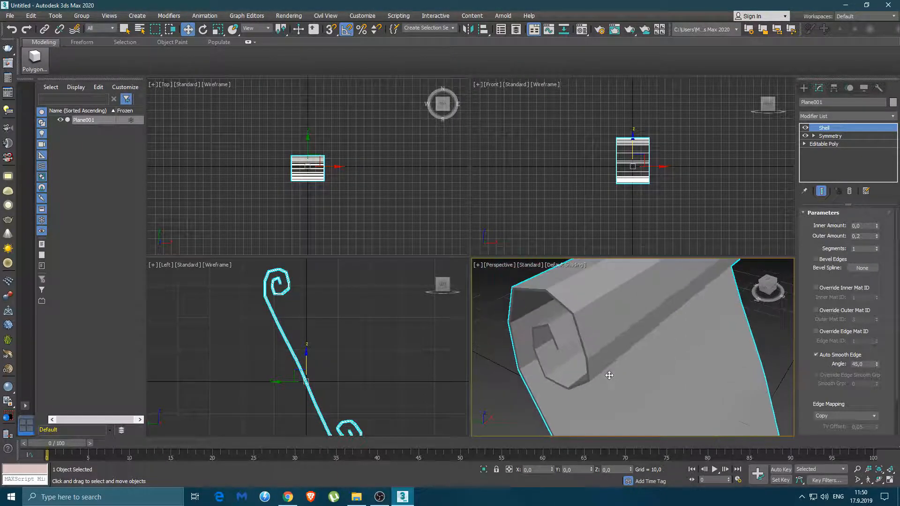
{"action": "scroll", "coordinate": [283, 278], "scroll_direction": "up", "scroll_amount": 10}
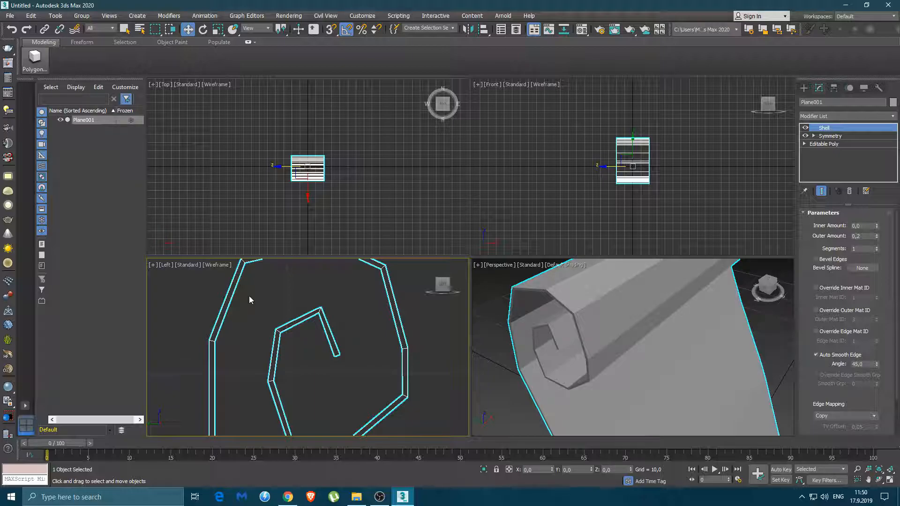
{"action": "left_click", "coordinate": [825, 144]}
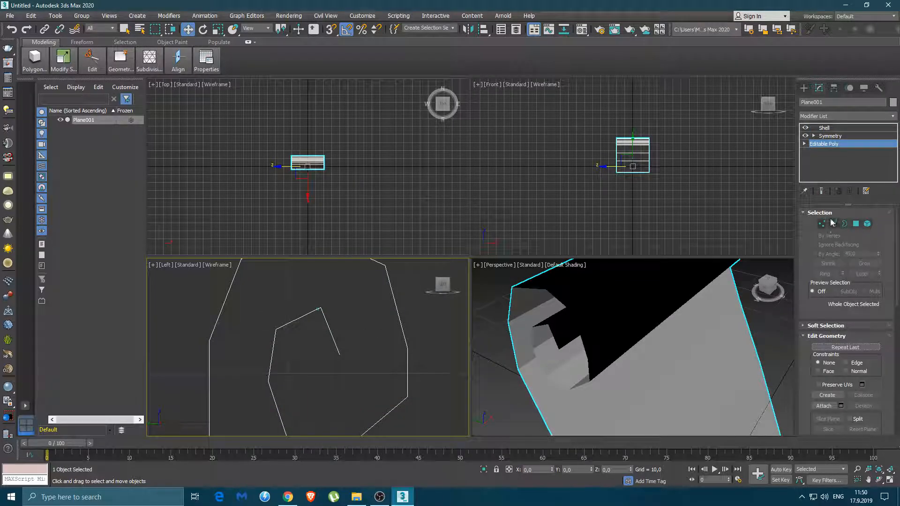
{"action": "left_click", "coordinate": [821, 191]}
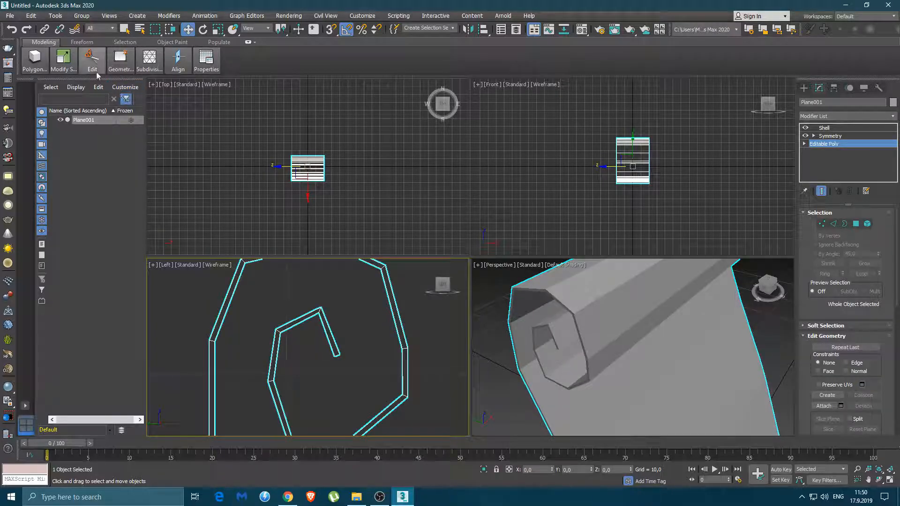
{"action": "mouse_move", "coordinate": [93, 65]}
{"action": "left_click", "coordinate": [162, 97]}
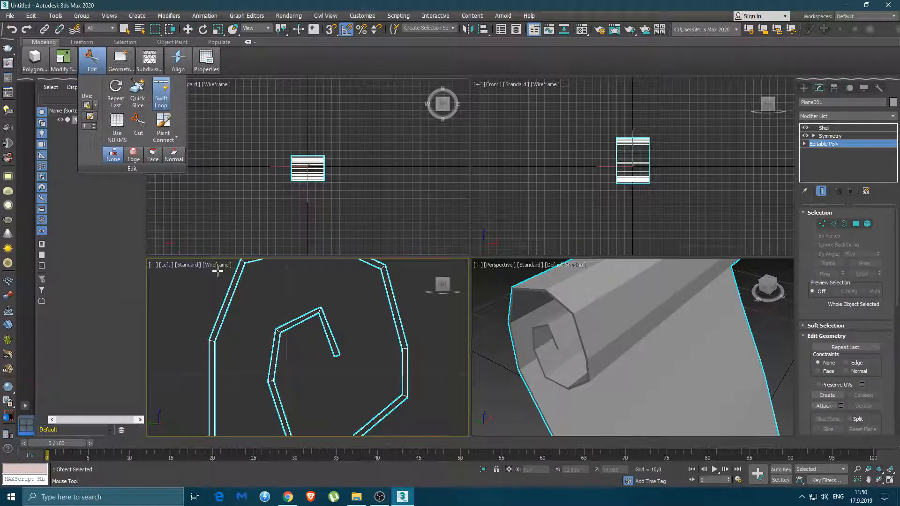
{"action": "scroll", "coordinate": [271, 337], "scroll_direction": "down", "scroll_amount": 3}
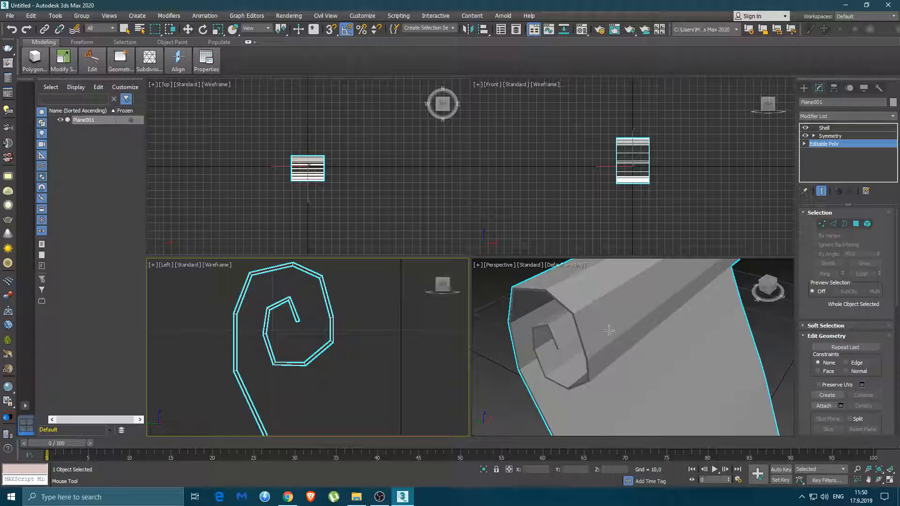
- Collapse the scroll's whole modifier stack and convert the resulting mesh to an Editable Poly
{"action": "right_click", "coordinate": [832, 172]}
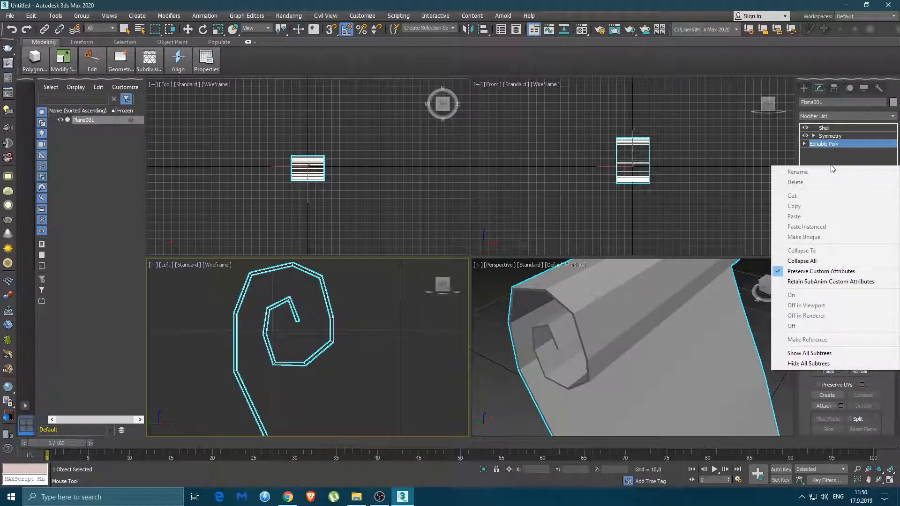
{"action": "left_click", "coordinate": [817, 259]}
{"action": "left_click", "coordinate": [494, 276]}
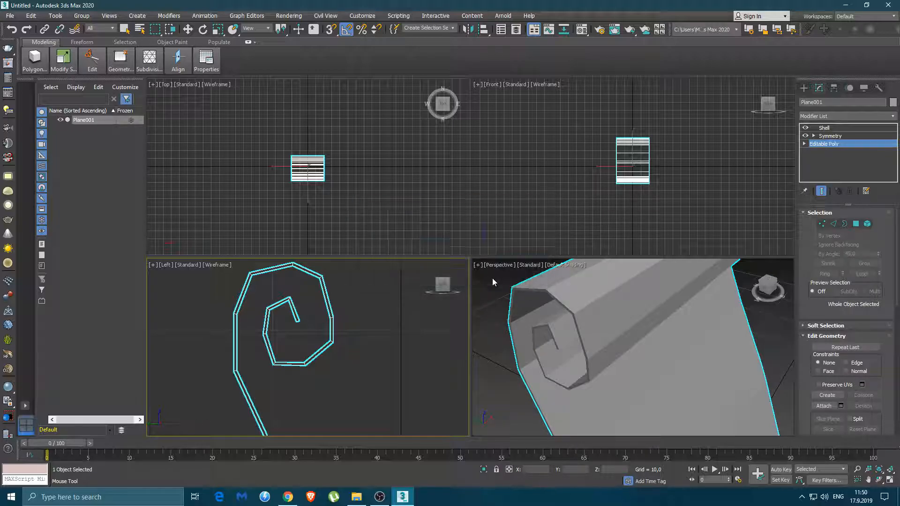
{"action": "right_click", "coordinate": [827, 128]}
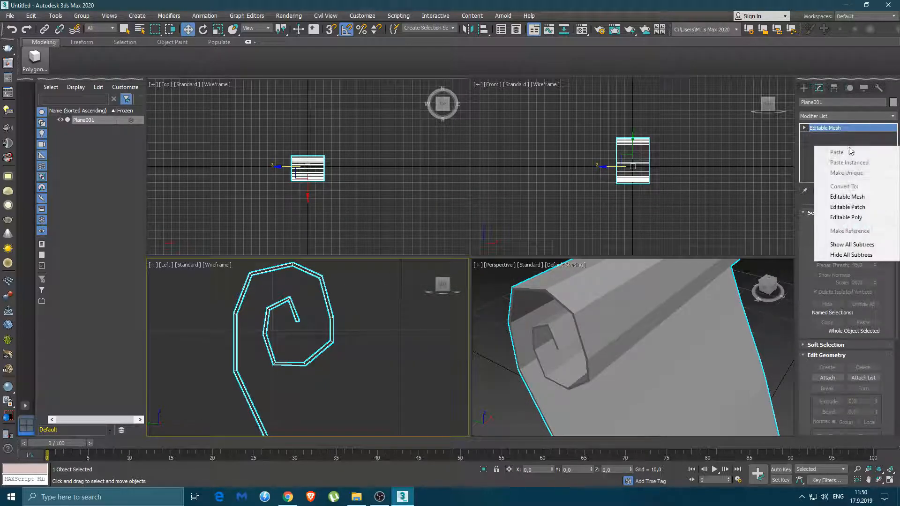
{"action": "left_click", "coordinate": [829, 215]}
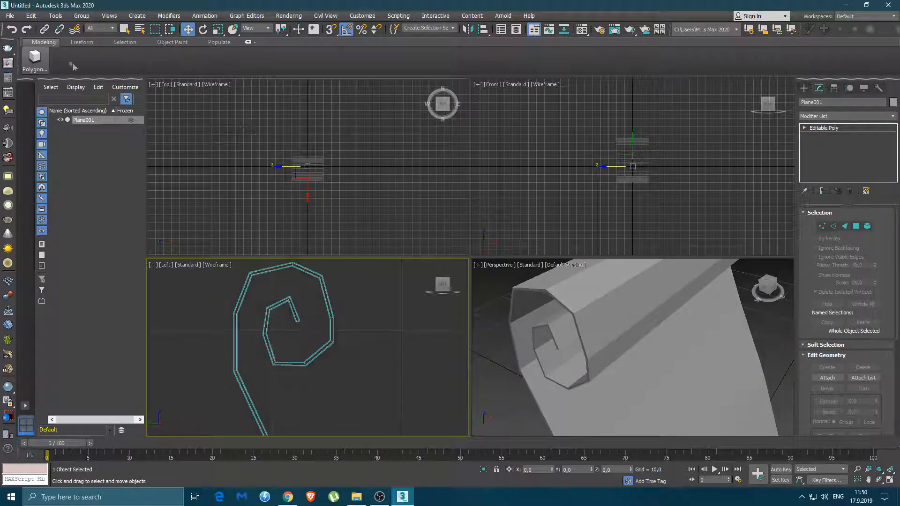
- Insert a Swift Loop edge loop along the middle of the sheet's thickness in the Left view
{"action": "mouse_move", "coordinate": [93, 60]}
{"action": "left_click", "coordinate": [164, 99]}
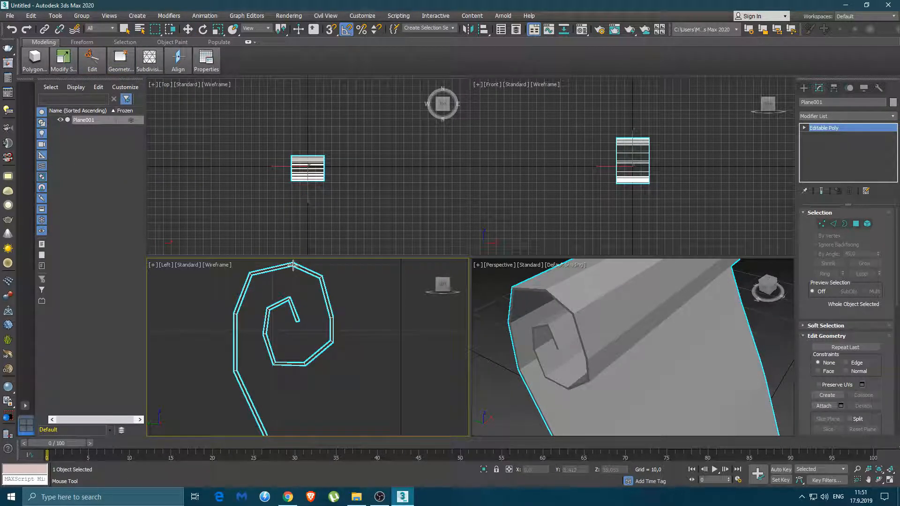
{"action": "scroll", "coordinate": [293, 266], "scroll_direction": "up", "scroll_amount": 8}
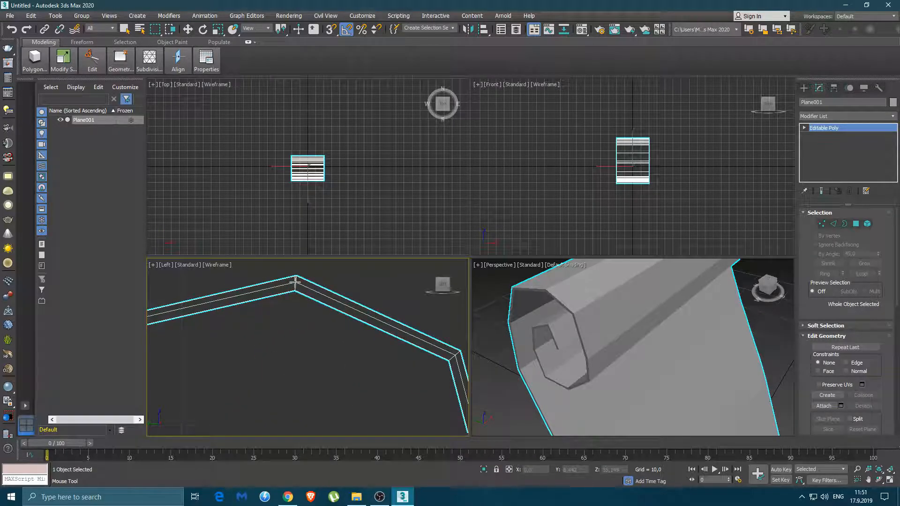
{"action": "right_click", "coordinate": [298, 328]}
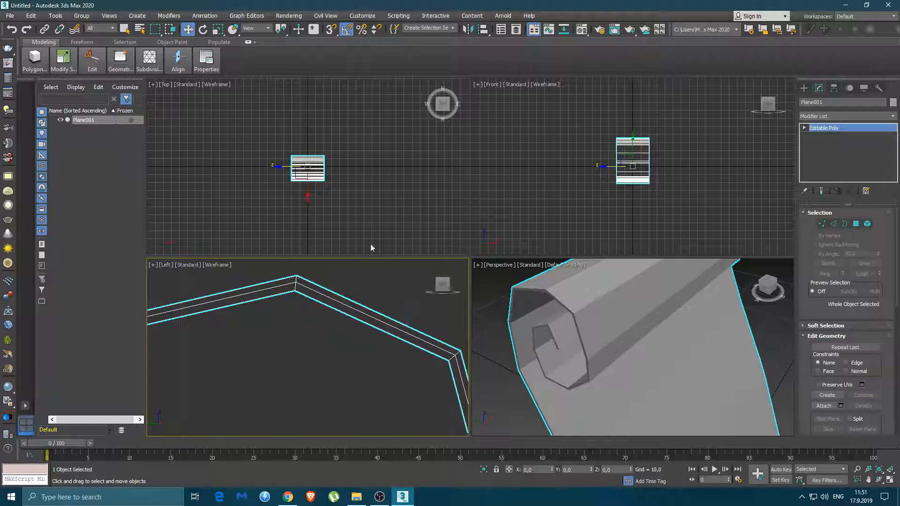
- Insert a Swift Loop edge loop close to each of the scroll's two long side edges in the Top view
{"action": "middle_click_drag", "start_coordinate": [326, 193], "coordinate": [350, 207]}
{"action": "scroll", "coordinate": [336, 206], "scroll_direction": "up", "scroll_amount": 8}
{"action": "middle_click_drag", "start_coordinate": [302, 139], "coordinate": [293, 286]}
{"action": "scroll", "coordinate": [268, 171], "scroll_direction": "up", "scroll_amount": 6}
{"action": "middle_click_drag", "start_coordinate": [291, 183], "coordinate": [198, 201]}
{"action": "scroll", "coordinate": [198, 201], "scroll_direction": "down", "scroll_amount": 2}
{"action": "middle_click_drag", "start_coordinate": [254, 194], "coordinate": [254, 175]}
{"action": "scroll", "coordinate": [219, 192], "scroll_direction": "down", "scroll_amount": 2}
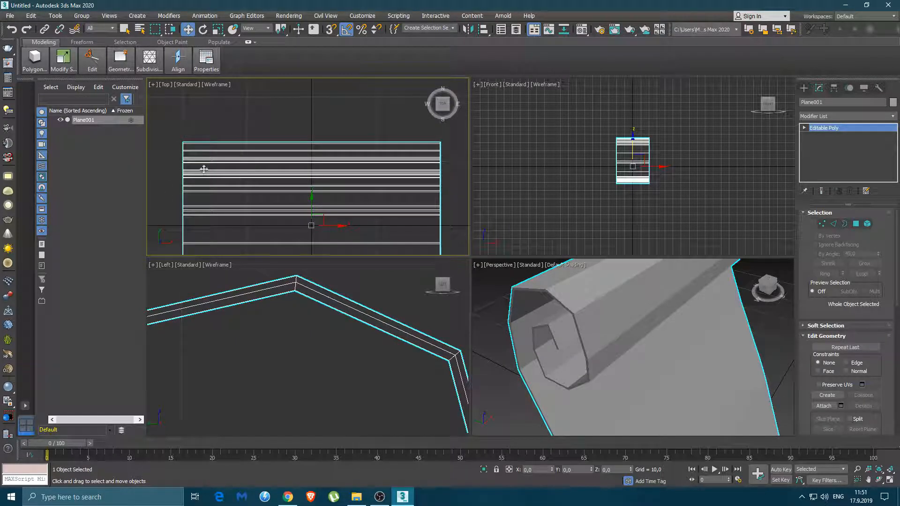
{"action": "mouse_move", "coordinate": [93, 59]}
{"action": "left_click", "coordinate": [161, 101]}
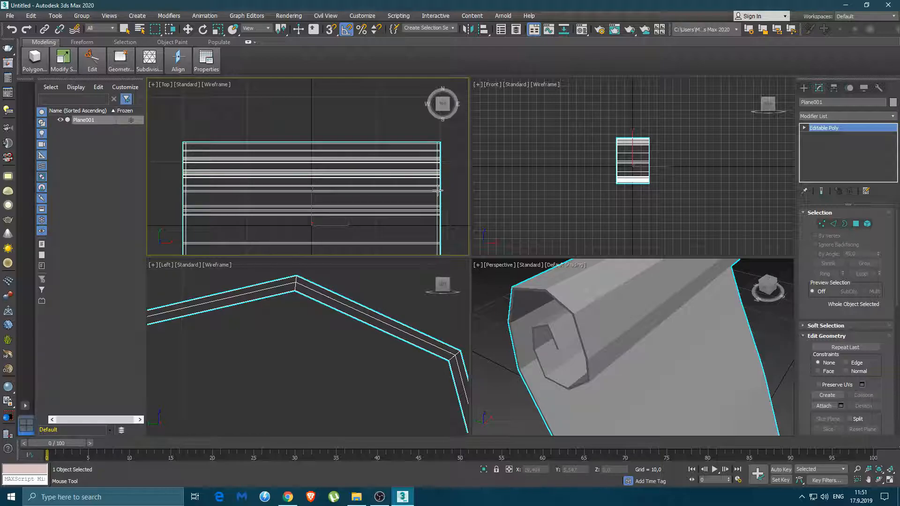
{"action": "scroll", "coordinate": [385, 168], "scroll_direction": "down", "scroll_amount": 5}
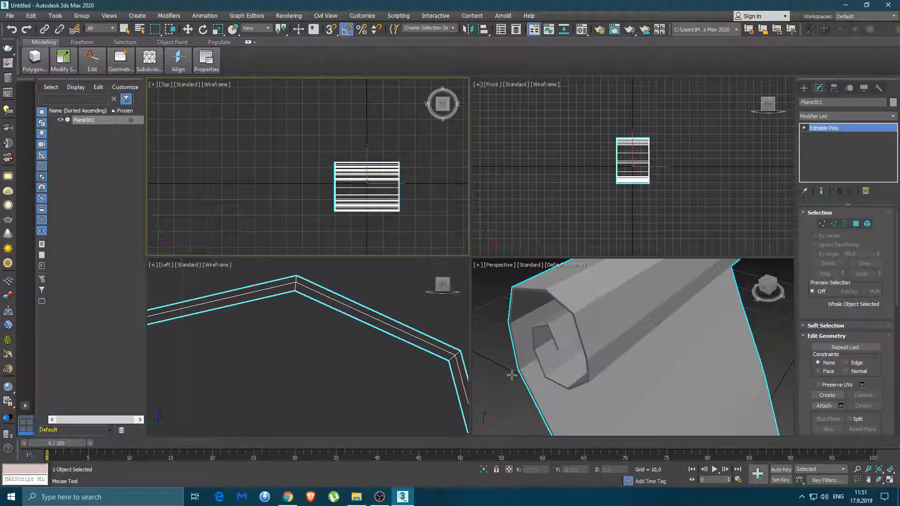
- Preview the smoothed scroll with a TurboSmooth modifier at 3 iterations and switch the modifier's display off
{"action": "left_click", "coordinate": [834, 117]}
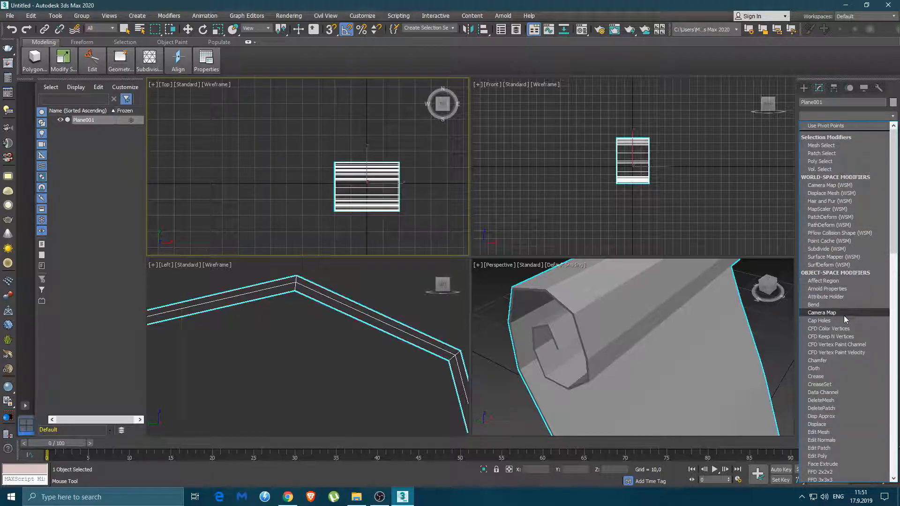
{"action": "key", "text": "t"}
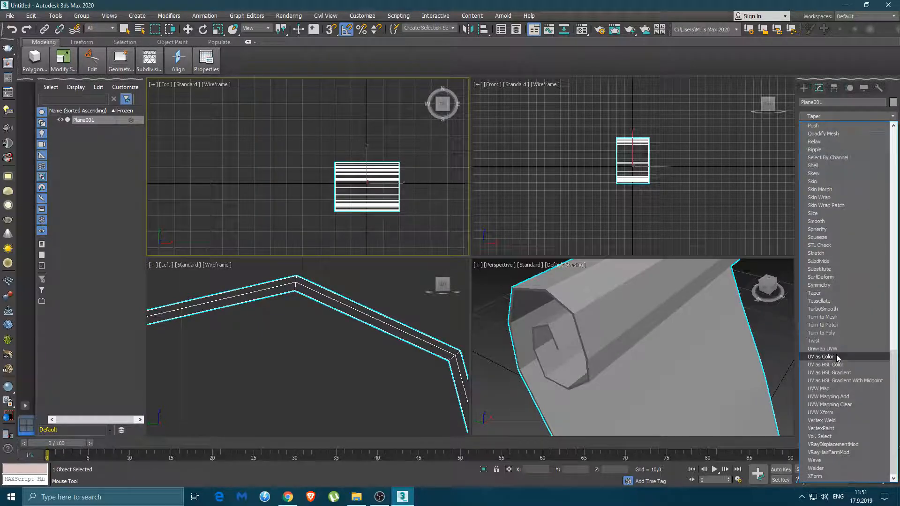
{"action": "left_click", "coordinate": [836, 312]}
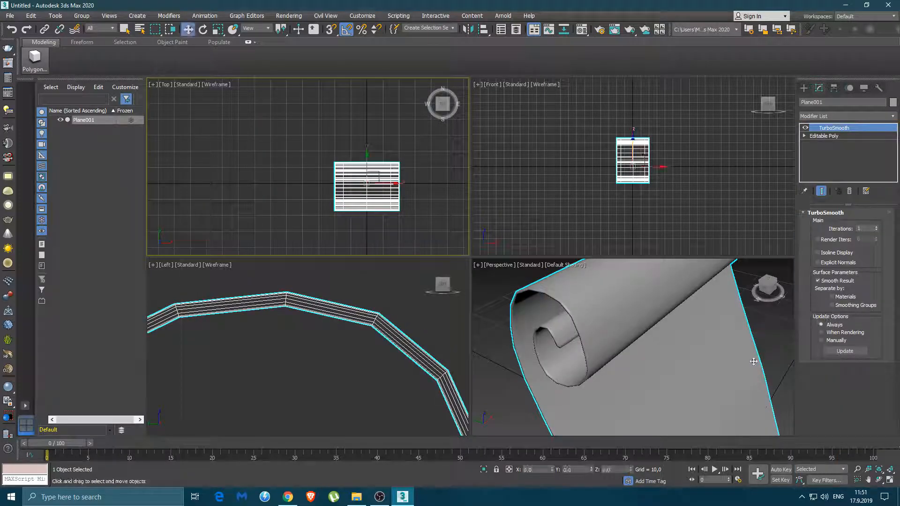
{"action": "left_click", "coordinate": [875, 227]}
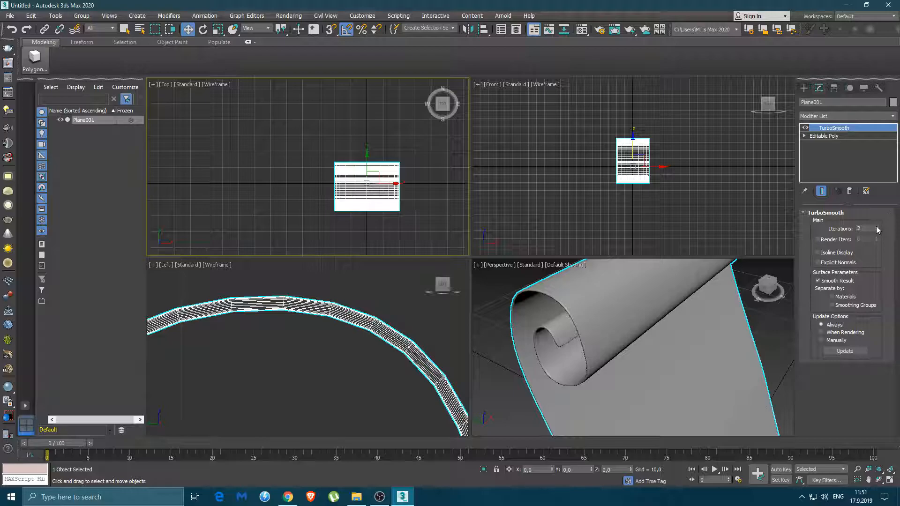
{"action": "left_click", "coordinate": [876, 227]}
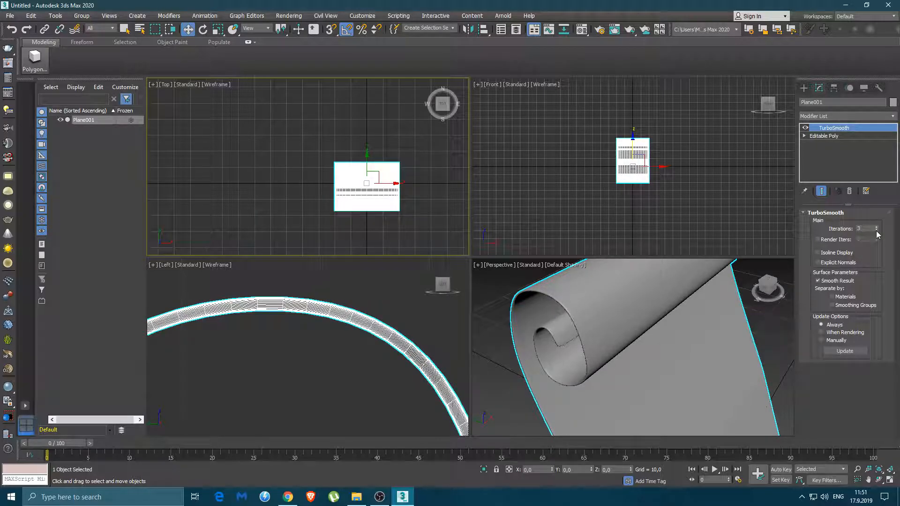
{"action": "middle_click_drag", "start_coordinate": [707, 343], "coordinate": [538, 347], "text": "alt"}
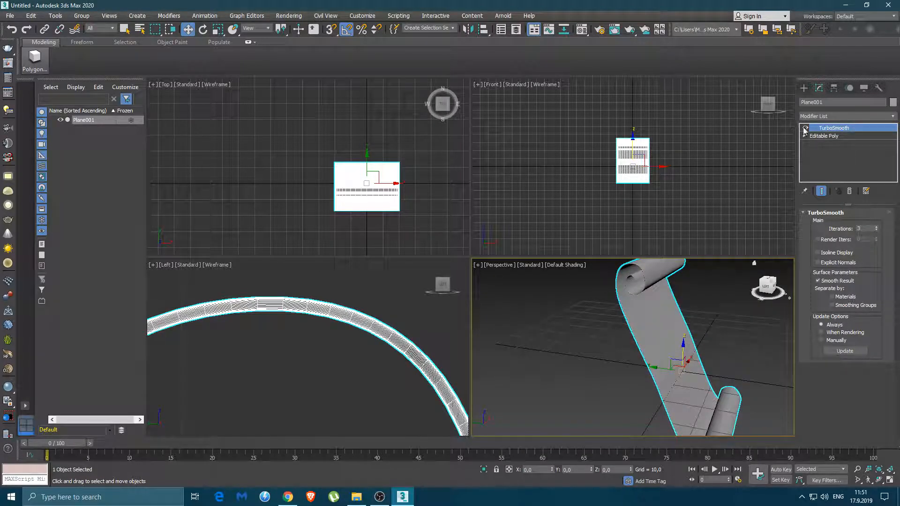
{"action": "left_click", "coordinate": [805, 128]}
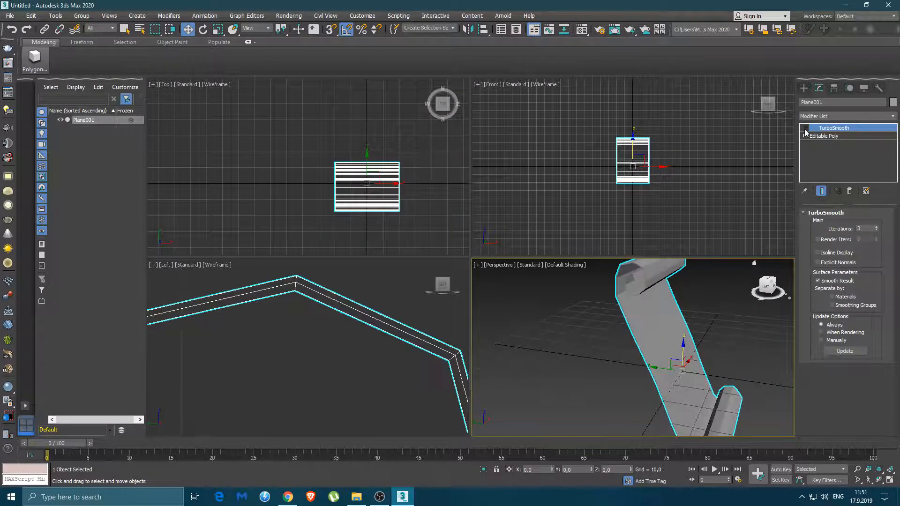
- Load the image "uvtemp01-finished - Copy" from the 31_Papirus nov folder as the diffuse bitmap of the first material
{"action": "left_click", "coordinate": [581, 31]}
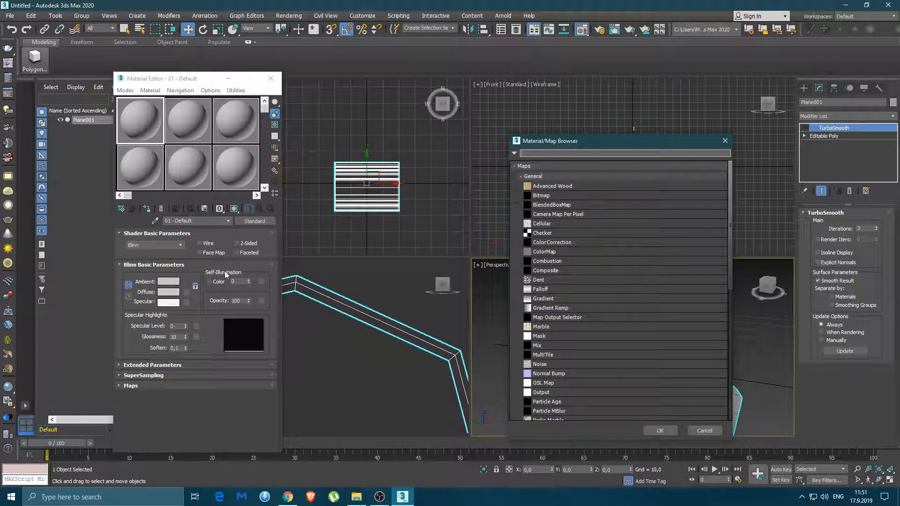
{"action": "double_click", "coordinate": [540, 195]}
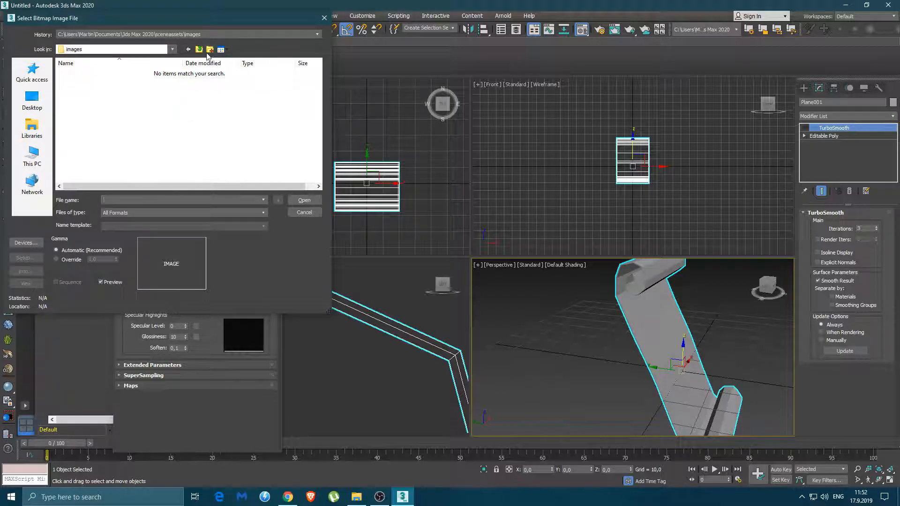
{"action": "left_click", "coordinate": [32, 157]}
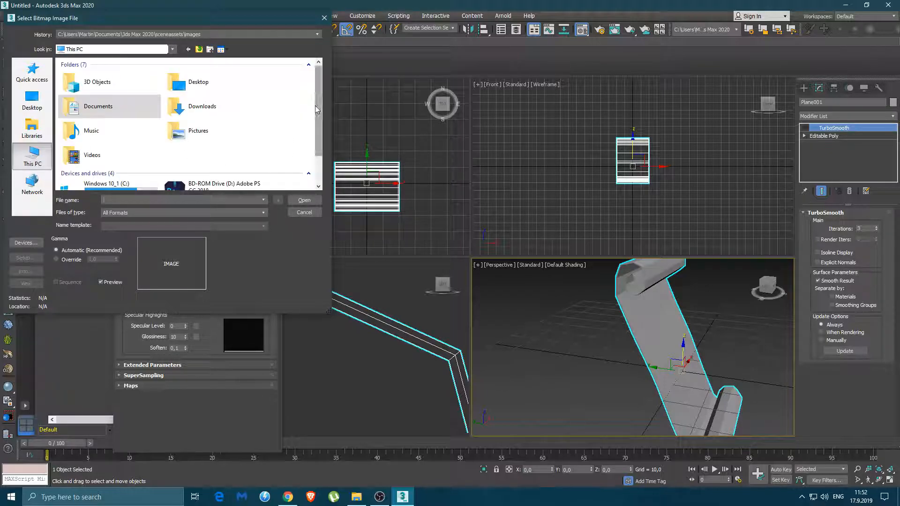
{"action": "double_click", "coordinate": [122, 174]}
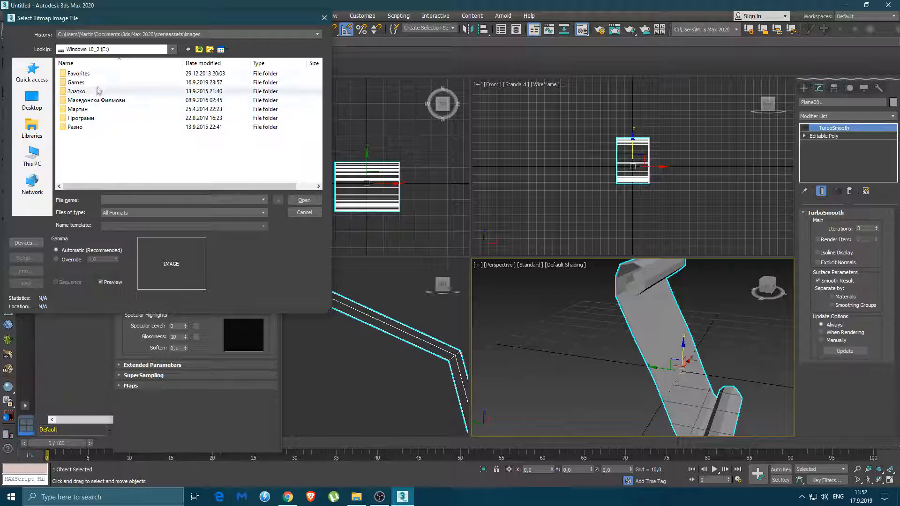
{"action": "left_click", "coordinate": [32, 157]}
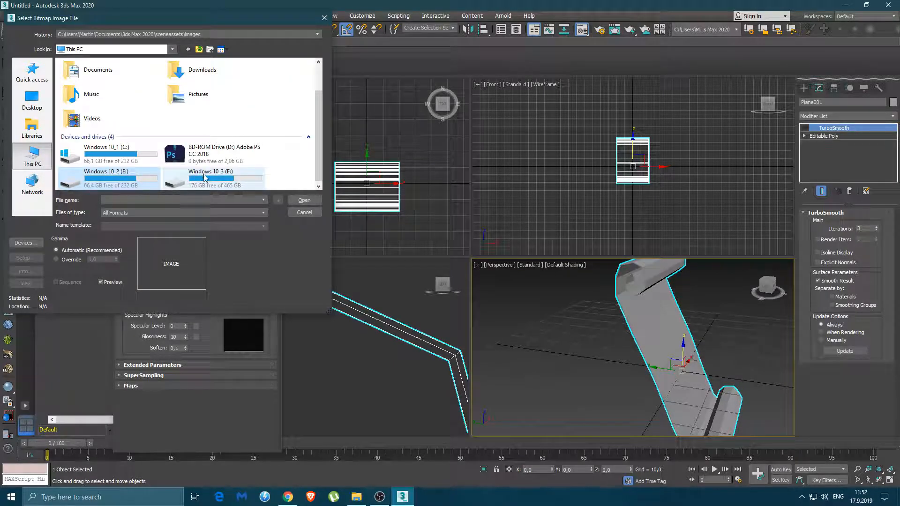
{"action": "double_click", "coordinate": [141, 174]}
{"action": "double_click", "coordinate": [94, 73]}
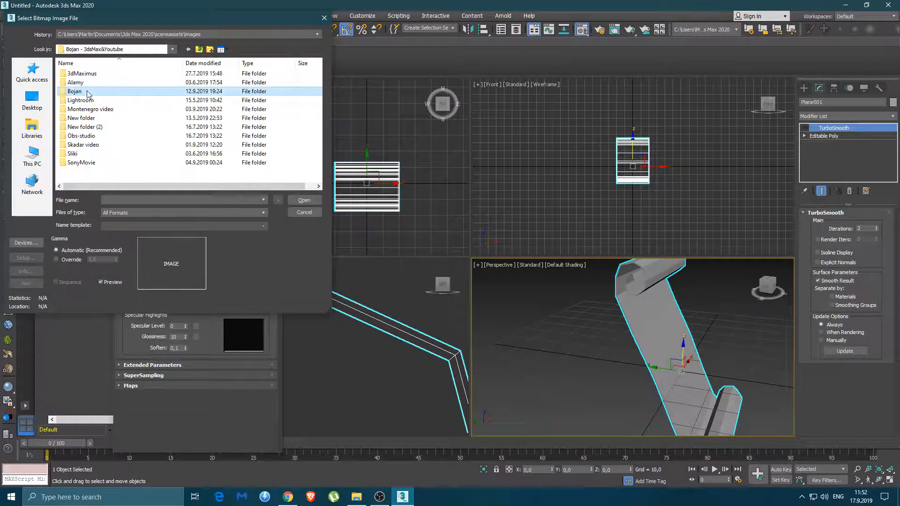
{"action": "double_click", "coordinate": [89, 91]}
{"action": "left_click_drag", "start_coordinate": [318, 73], "coordinate": [317, 141]}
{"action": "double_click", "coordinate": [130, 75]}
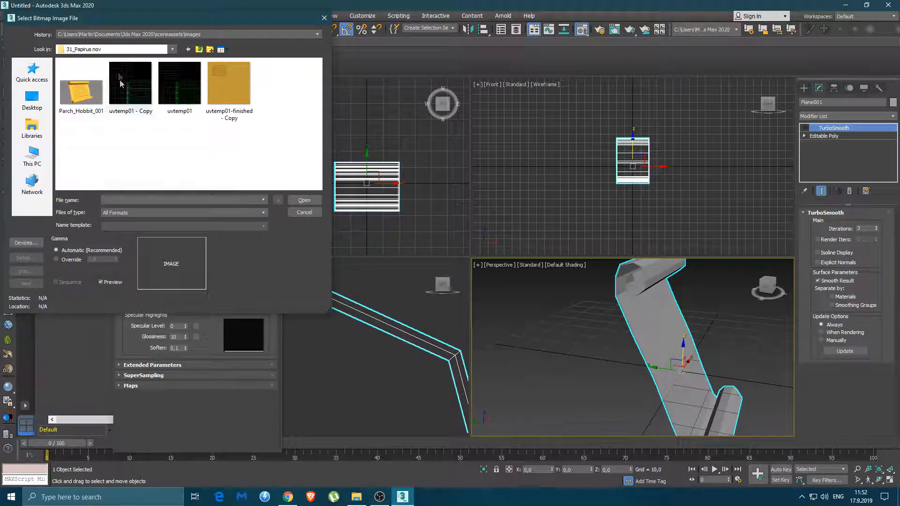
{"action": "left_click", "coordinate": [227, 94]}
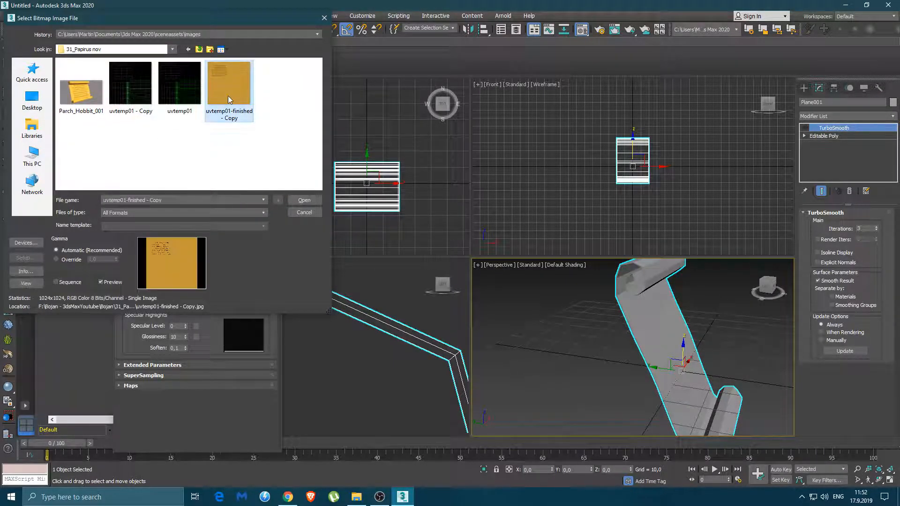
{"action": "left_click", "coordinate": [311, 202]}
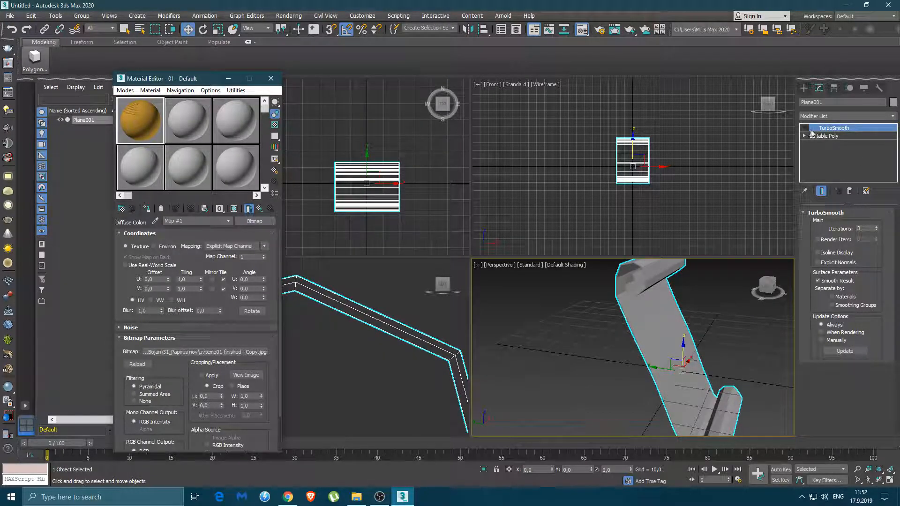
- Delete the TurboSmooth modifier from the scroll and add an Unwrap UVW modifier
{"action": "right_click", "coordinate": [821, 130]}
{"action": "left_click", "coordinate": [808, 139]}
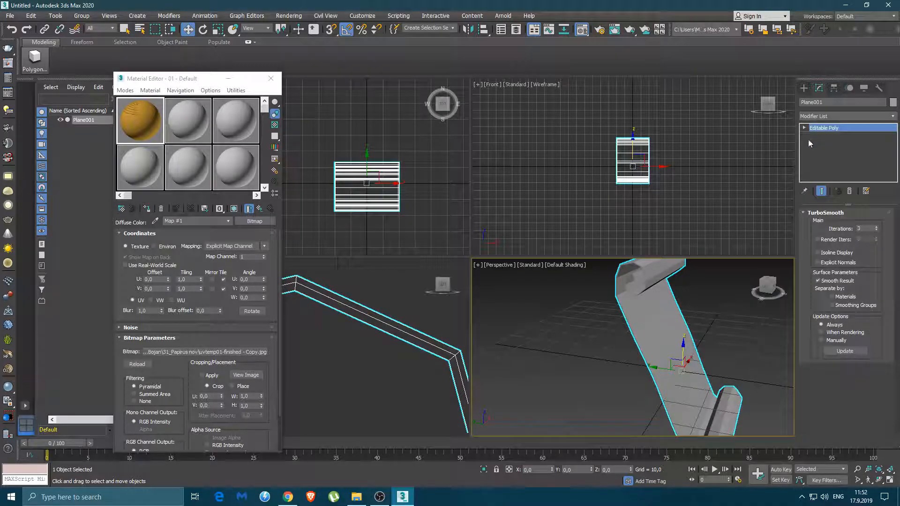
{"action": "left_click", "coordinate": [825, 117]}
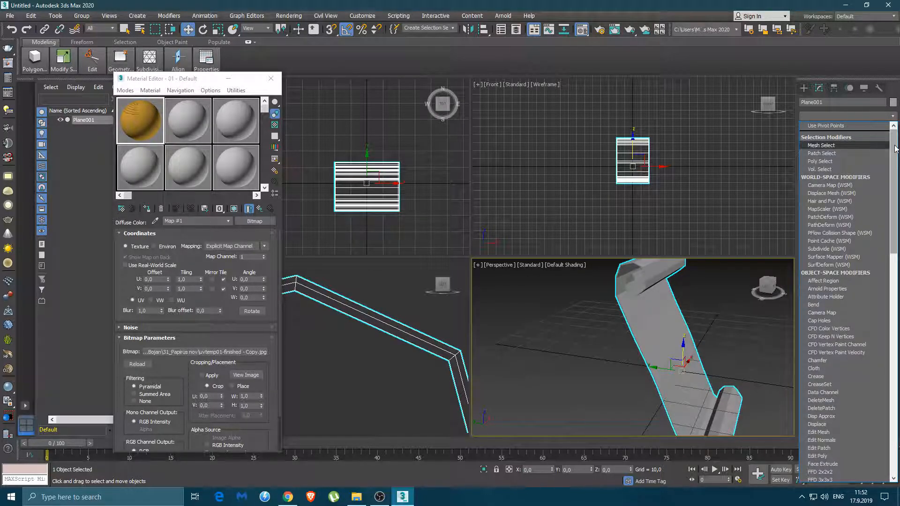
{"action": "left_click_drag", "start_coordinate": [893, 146], "coordinate": [895, 190]}
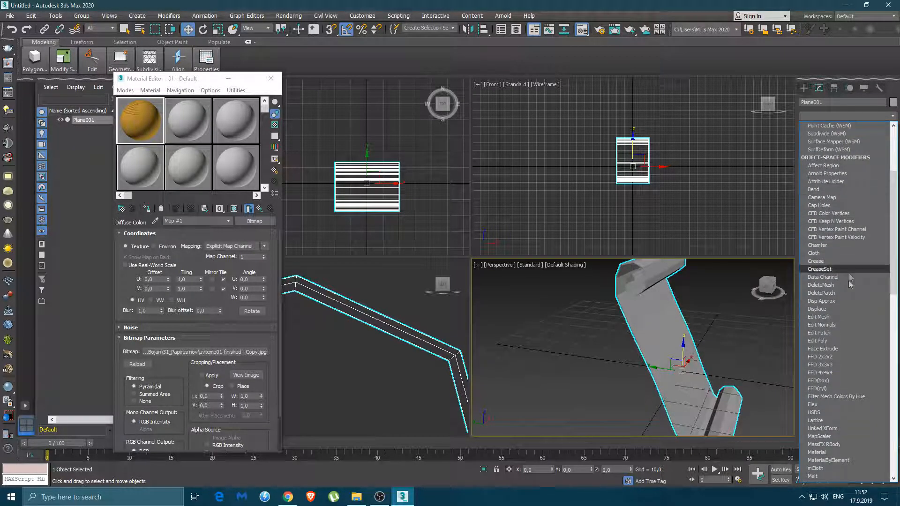
{"action": "key", "text": "u"}
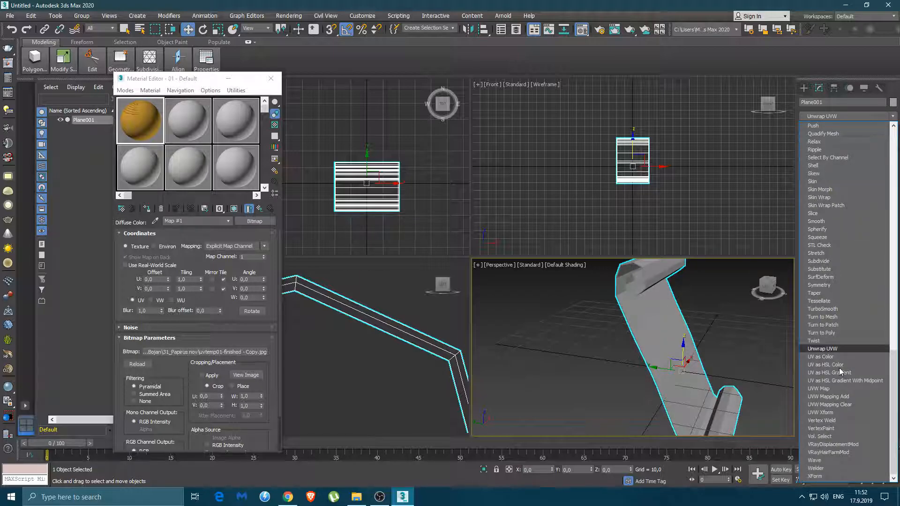
{"action": "left_click", "coordinate": [823, 348]}
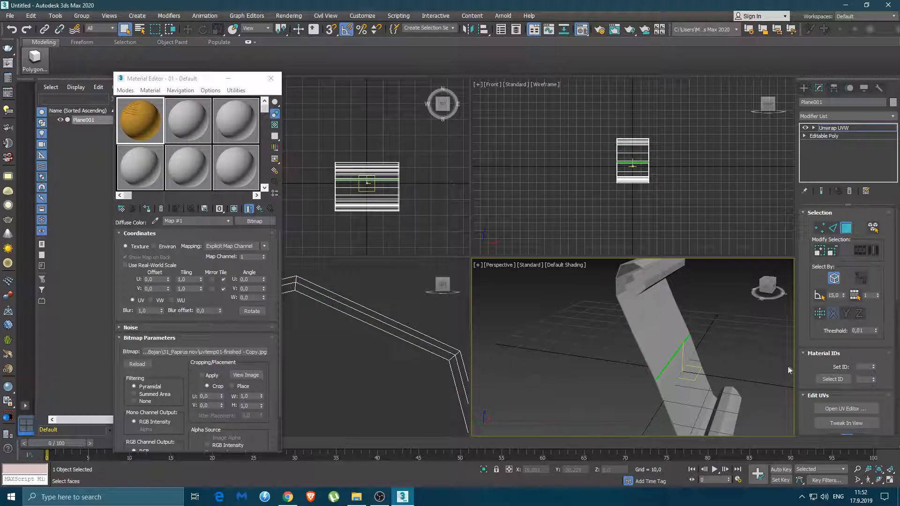
- Open the UV editor for the scroll and flatten its UVs by polygon angle
{"action": "left_click", "coordinate": [832, 407]}
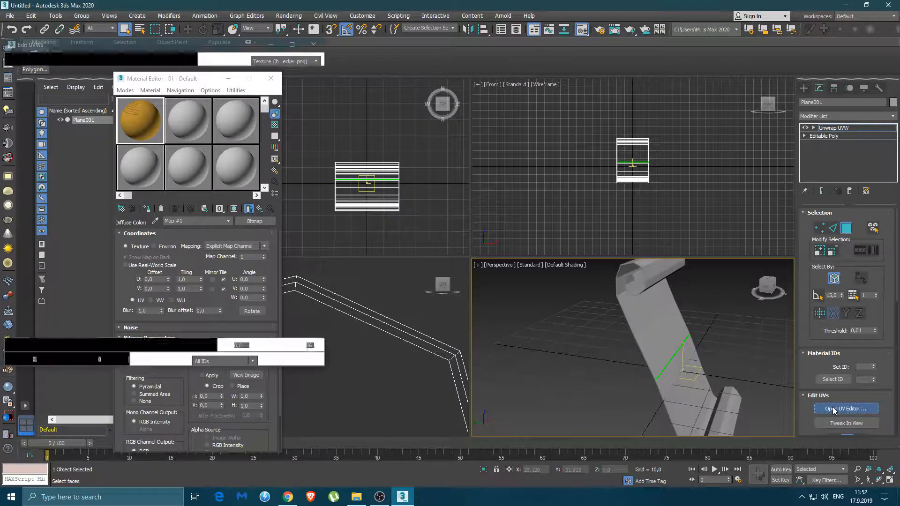
{"action": "left_click_drag", "start_coordinate": [193, 49], "coordinate": [487, 82]}
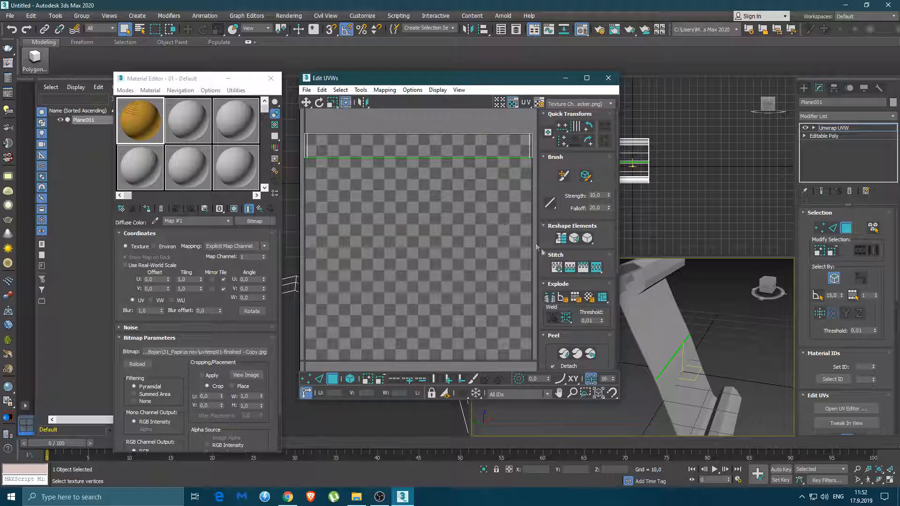
{"action": "left_click", "coordinate": [563, 299]}
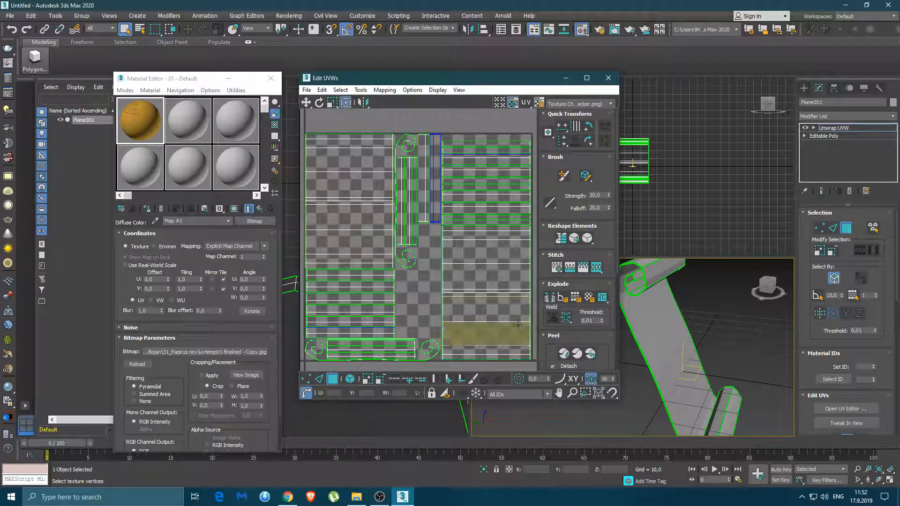
- Select the wide polygons of the flattened UV layout one at a time to identify which scroll faces they cover
{"action": "left_click", "coordinate": [360, 188]}
{"action": "left_click_drag", "start_coordinate": [360, 187], "coordinate": [360, 163]}
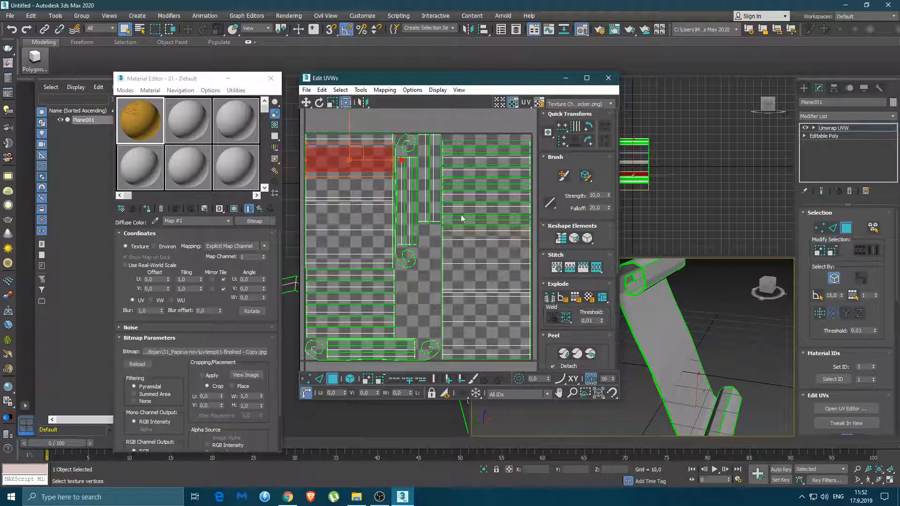
{"action": "left_click", "coordinate": [473, 252]}
{"action": "left_click", "coordinate": [475, 275]}
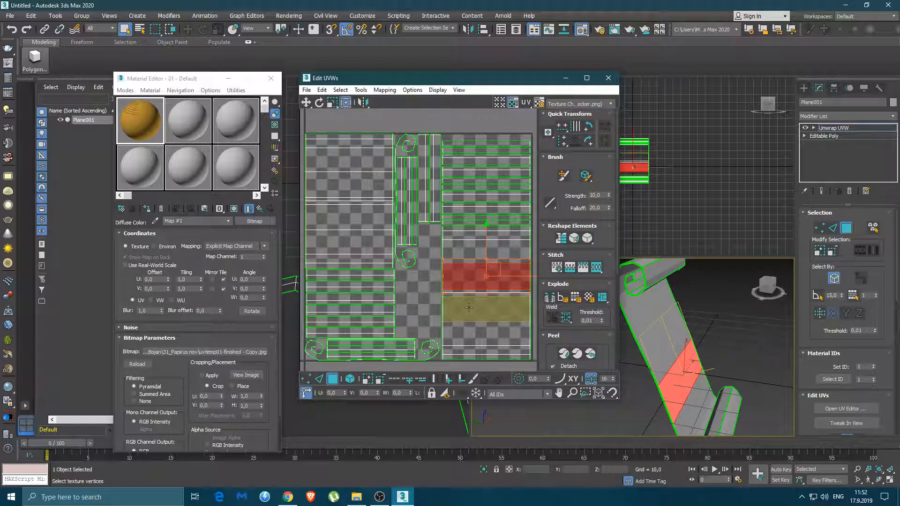
{"action": "left_click", "coordinate": [468, 306]}
{"action": "left_click", "coordinate": [462, 333]}
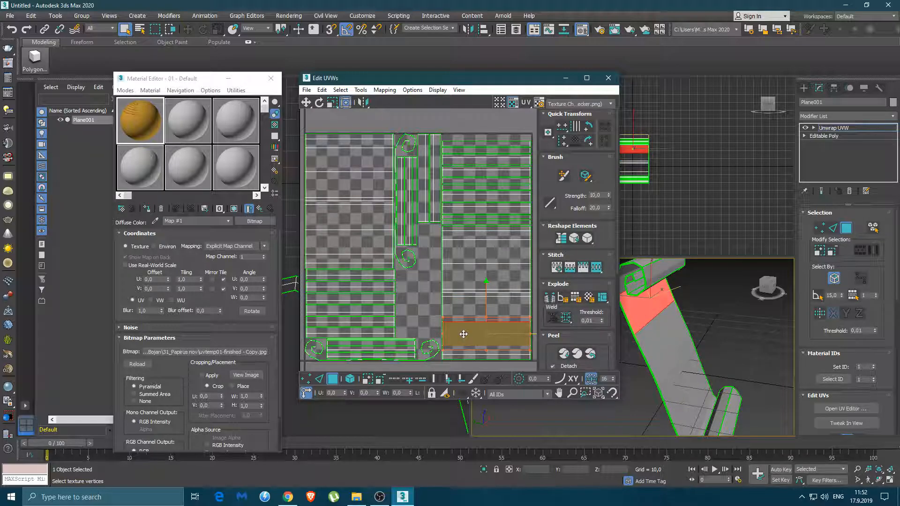
{"action": "left_click", "coordinate": [466, 304]}
{"action": "left_click", "coordinate": [466, 271]}
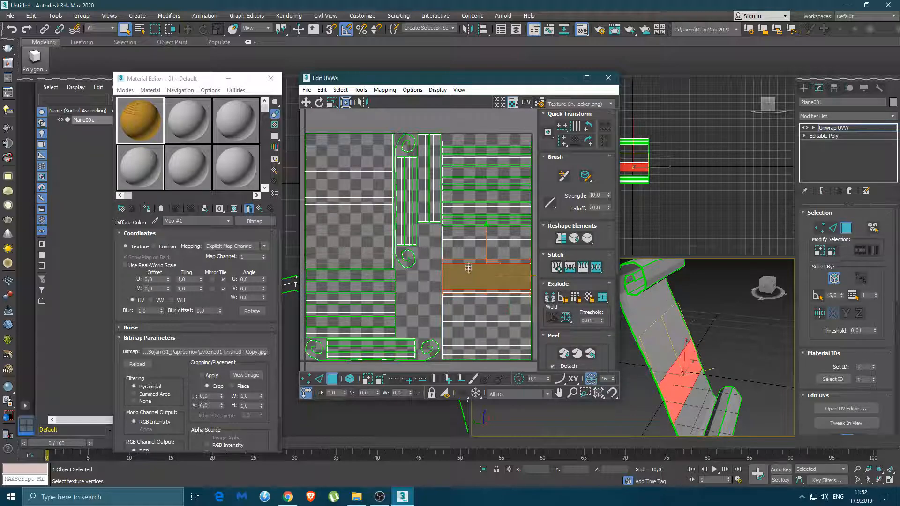
{"action": "left_click", "coordinate": [468, 259]}
{"action": "left_click", "coordinate": [468, 260]}
- Select the front-face UV cluster at the lower right of the texture square and move it outside, to the right of the square
{"action": "middle_click_drag", "start_coordinate": [417, 299], "coordinate": [324, 261]}
{"action": "scroll", "coordinate": [362, 280], "scroll_direction": "up", "scroll_amount": 3}
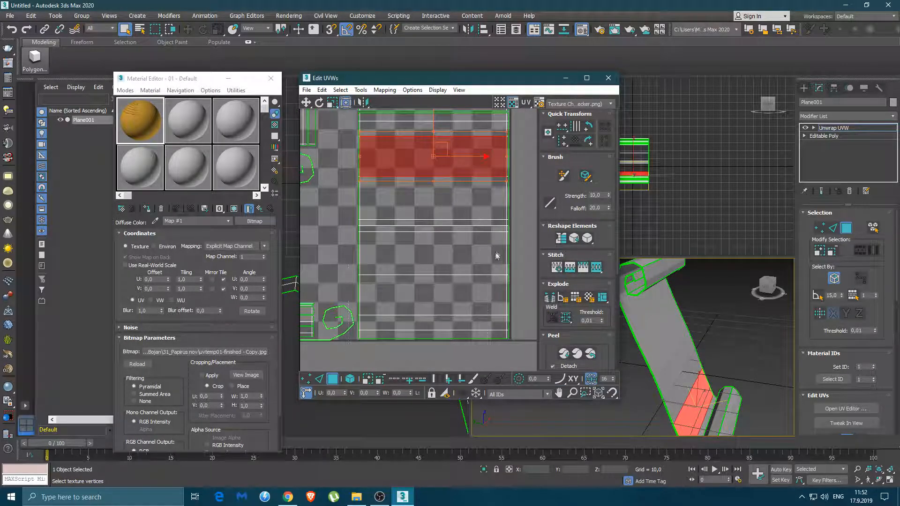
{"action": "left_click", "coordinate": [402, 357]}
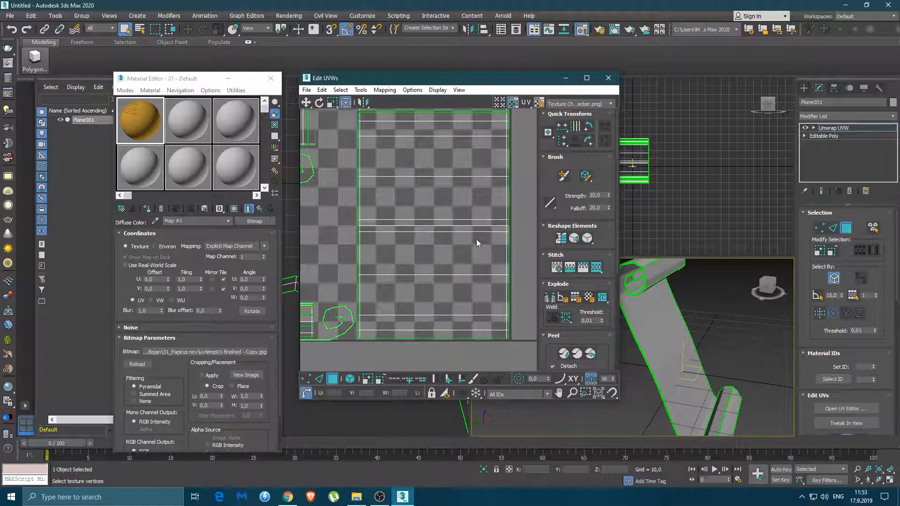
{"action": "left_click_drag", "start_coordinate": [524, 114], "coordinate": [522, 112]}
{"action": "scroll", "coordinate": [476, 217], "scroll_direction": "down", "scroll_amount": 3}
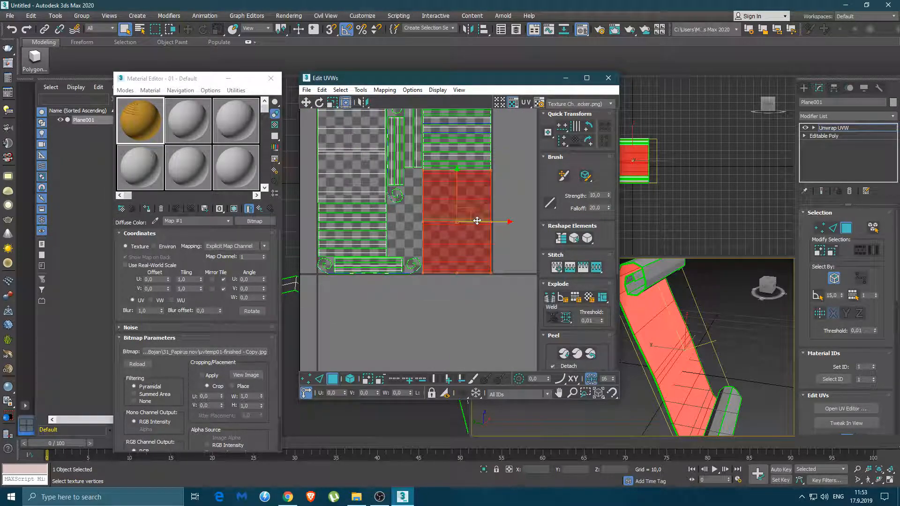
{"action": "left_click_drag", "start_coordinate": [485, 223], "coordinate": [558, 223]}
{"action": "scroll", "coordinate": [449, 229], "scroll_direction": "down", "scroll_amount": 3}
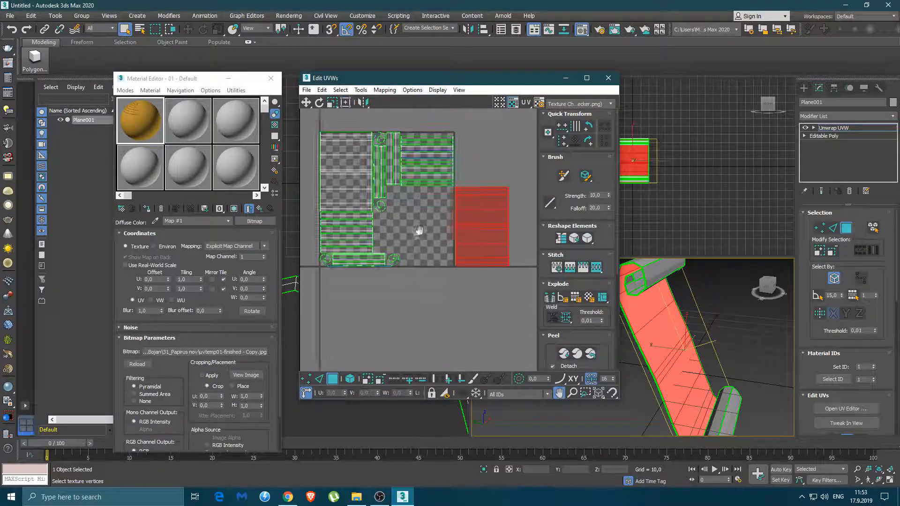
{"action": "left_click_drag", "start_coordinate": [504, 229], "coordinate": [517, 229]}
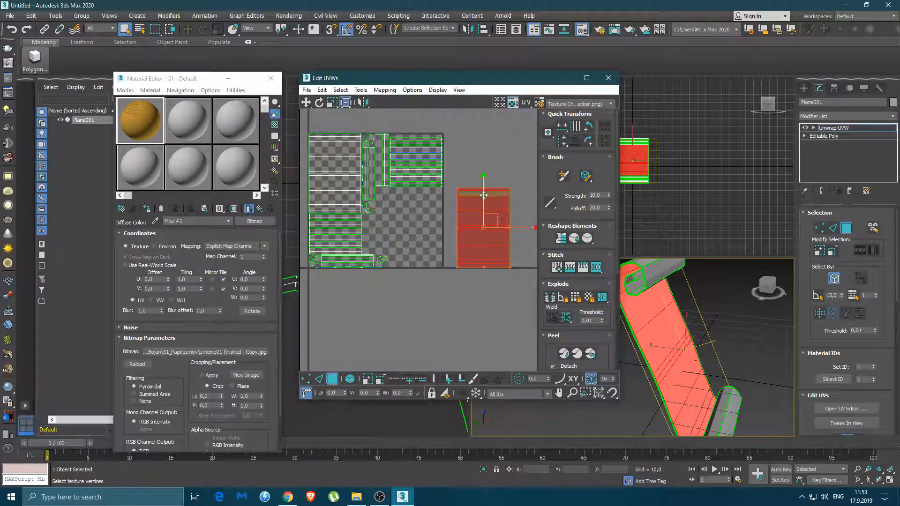
{"action": "left_click_drag", "start_coordinate": [482, 158], "coordinate": [483, 119]}
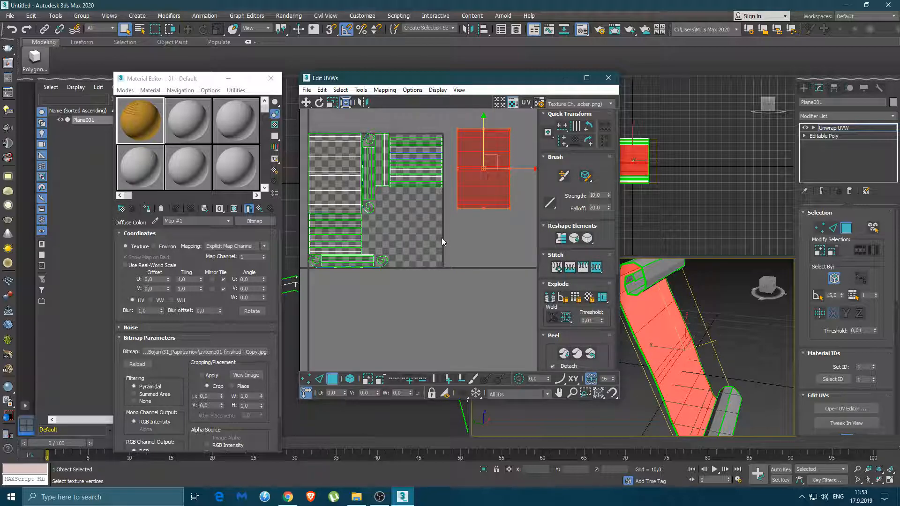
- Move the UV cluster of narrow strips from the texture square's upper-right corner down to its lower-right corner
{"action": "left_click_drag", "start_coordinate": [447, 204], "coordinate": [397, 179]}
{"action": "left_click_drag", "start_coordinate": [394, 141], "coordinate": [393, 139]}
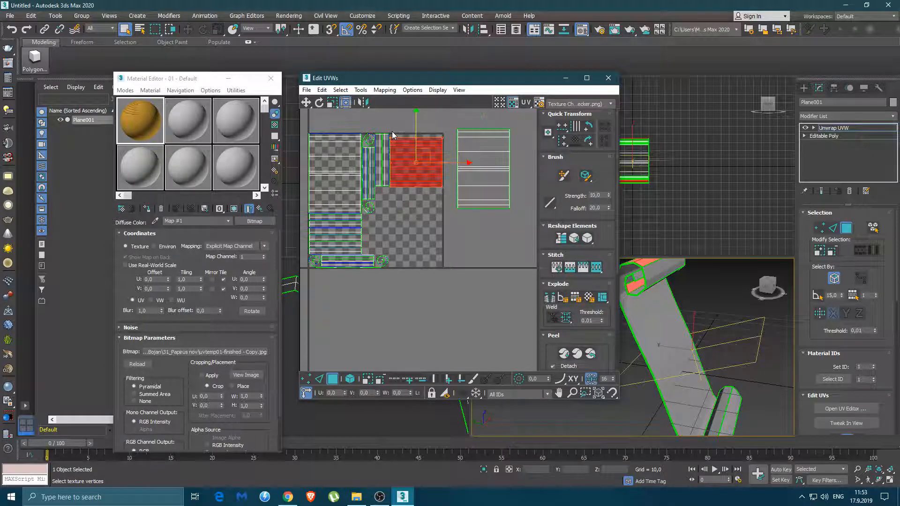
{"action": "scroll", "coordinate": [422, 209], "scroll_direction": "up", "scroll_amount": 4}
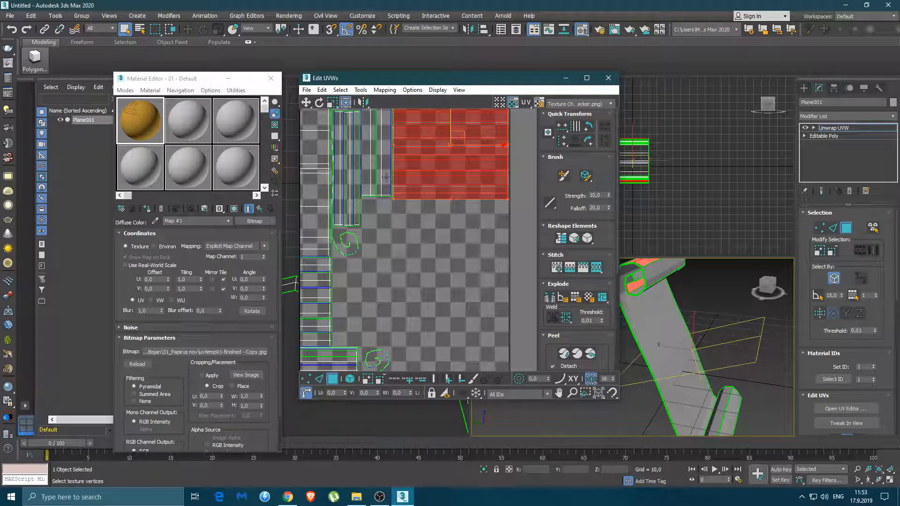
{"action": "scroll", "coordinate": [433, 210], "scroll_direction": "down", "scroll_amount": 1}
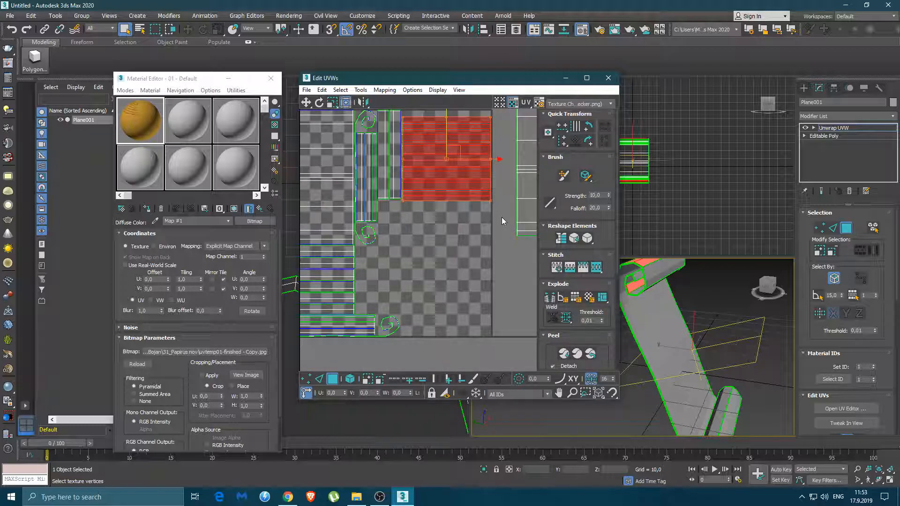
{"action": "left_click_drag", "start_coordinate": [404, 112], "coordinate": [434, 257]}
- Move the large upper-left UV cluster to the lower-right corner of the texture square, over the narrow strips
{"action": "middle_click_drag", "start_coordinate": [401, 215], "coordinate": [471, 224]}
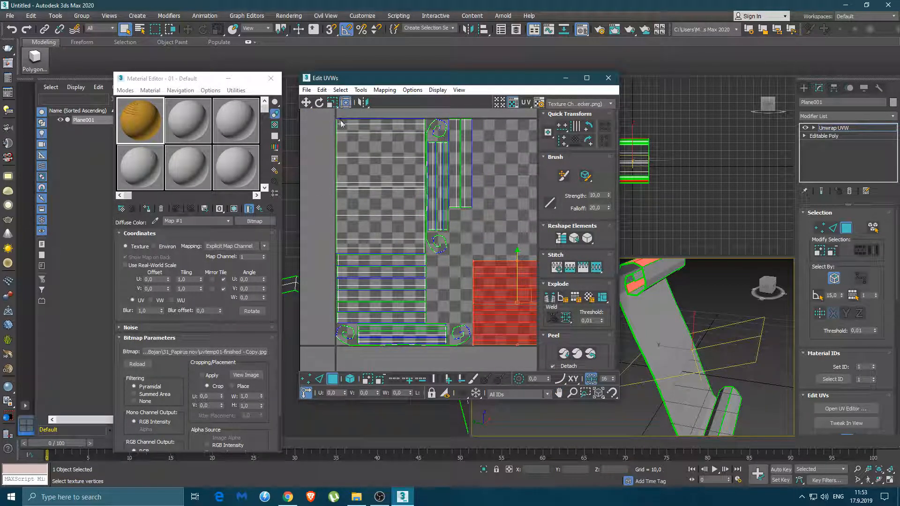
{"action": "left_click_drag", "start_coordinate": [412, 239], "coordinate": [426, 257]}
{"action": "left_click_drag", "start_coordinate": [384, 156], "coordinate": [510, 289]}
{"action": "middle_click_drag", "start_coordinate": [429, 277], "coordinate": [382, 273]}
{"action": "left_click_drag", "start_coordinate": [473, 275], "coordinate": [502, 275]}
- View the reference UV layout "uvtemp01 - Copy.jpg" from the 31_Papirus nov folder in Photos and return to 3ds Max
{"action": "left_click", "coordinate": [356, 496]}
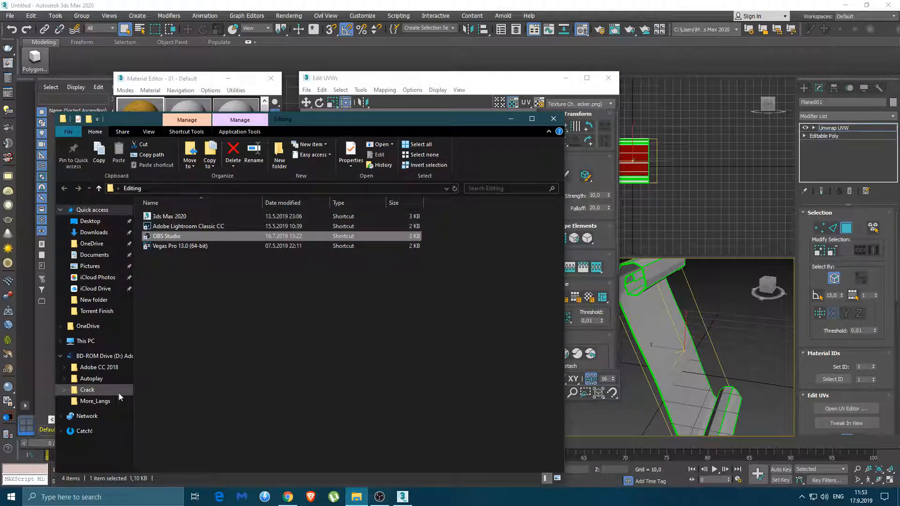
{"action": "left_click", "coordinate": [98, 342]}
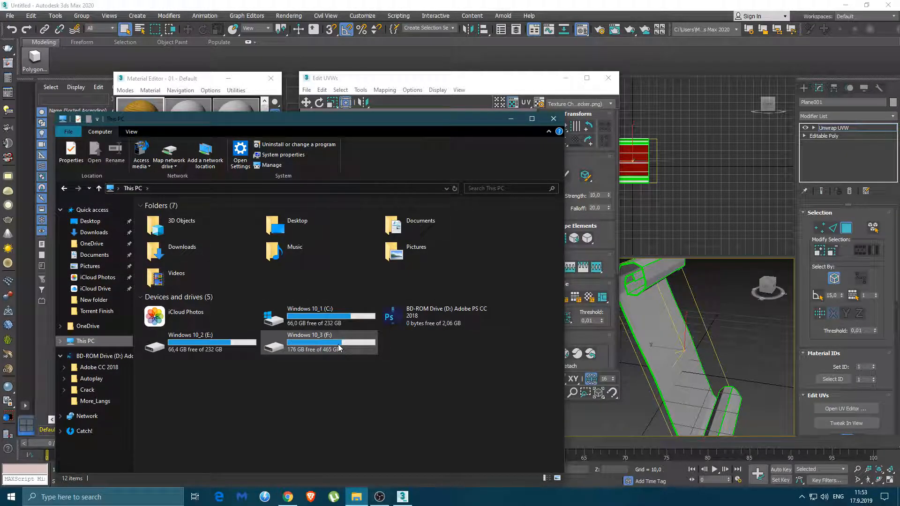
{"action": "double_click", "coordinate": [337, 344]}
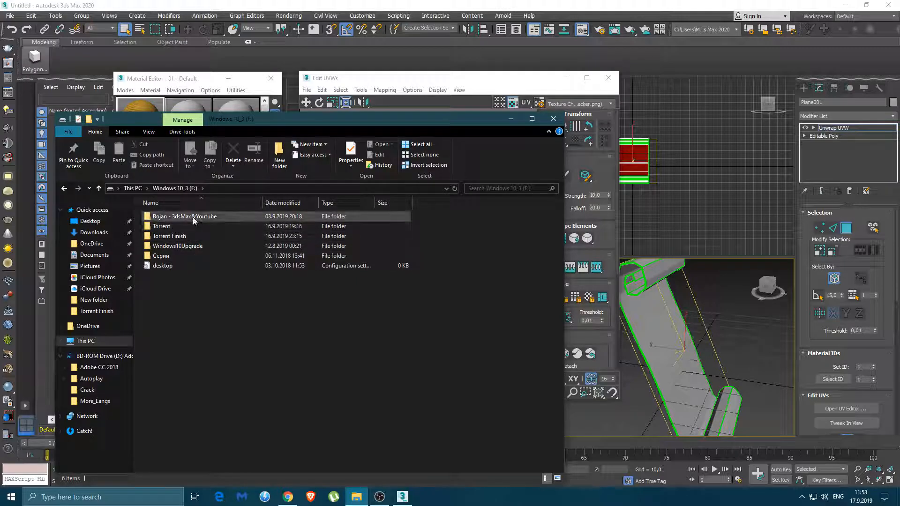
{"action": "double_click", "coordinate": [193, 218]}
{"action": "double_click", "coordinate": [178, 235]}
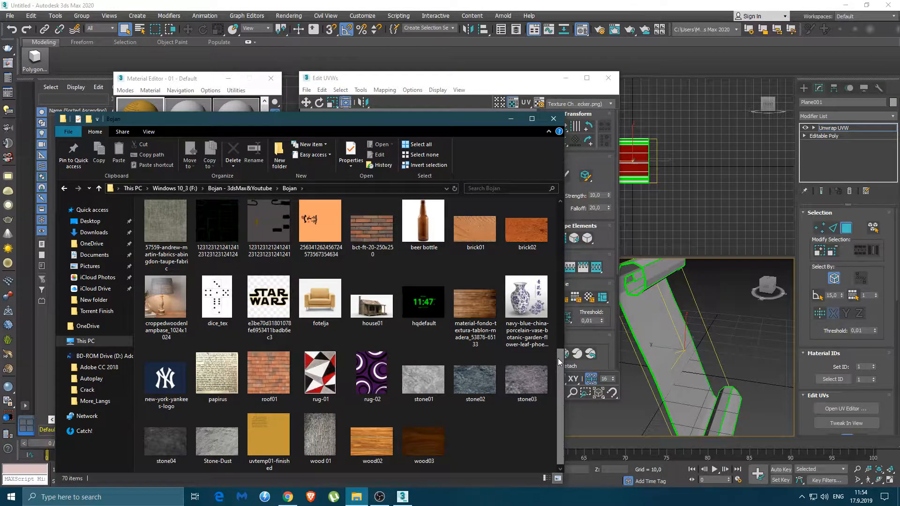
{"action": "scroll", "coordinate": [559, 361], "scroll_direction": "up", "scroll_amount": 3}
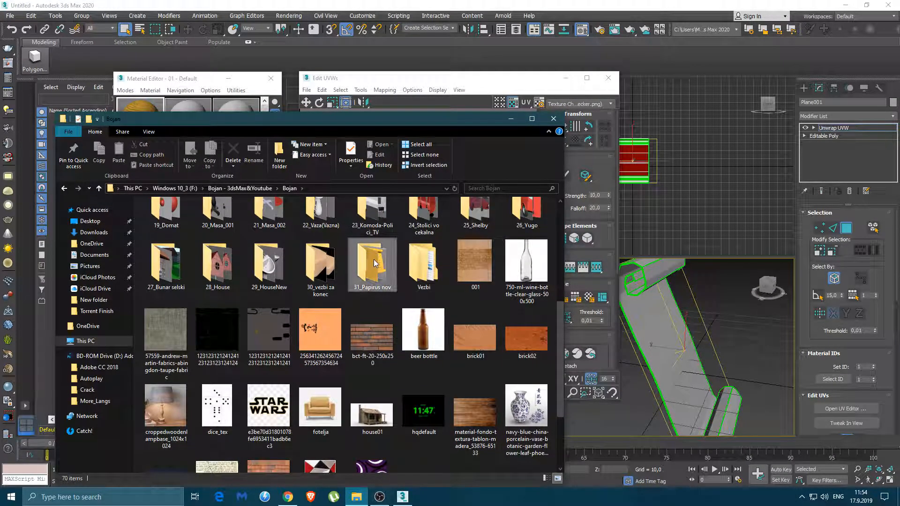
{"action": "double_click", "coordinate": [375, 262]}
{"action": "double_click", "coordinate": [220, 235]}
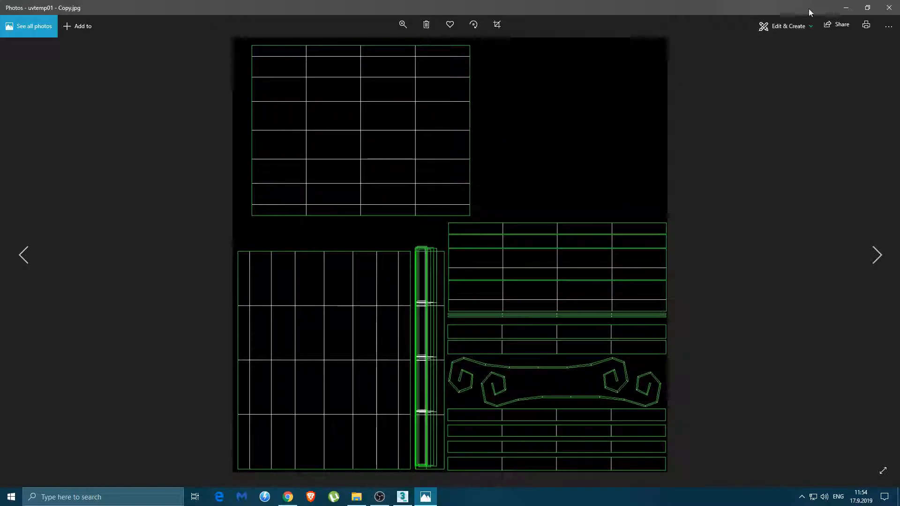
{"action": "left_click", "coordinate": [847, 8]}
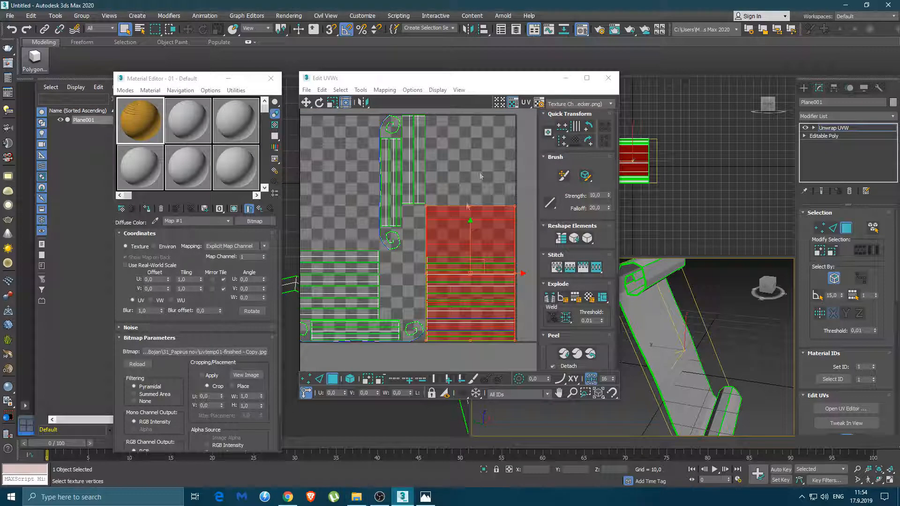
- Select the vertical side-edge and strip UV clusters together and move them onto the stacked clusters at the texture square's lower right
{"action": "left_click", "coordinate": [510, 119]}
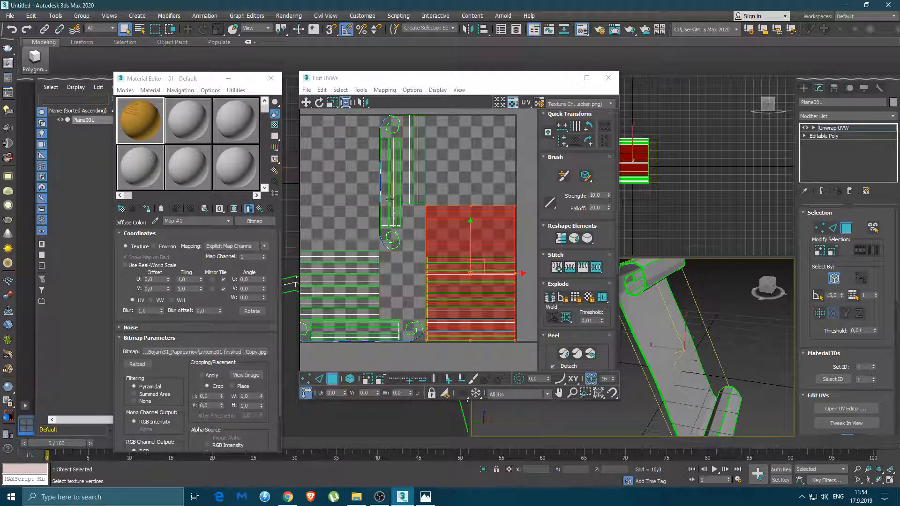
{"action": "left_click_drag", "start_coordinate": [400, 250], "coordinate": [403, 259]}
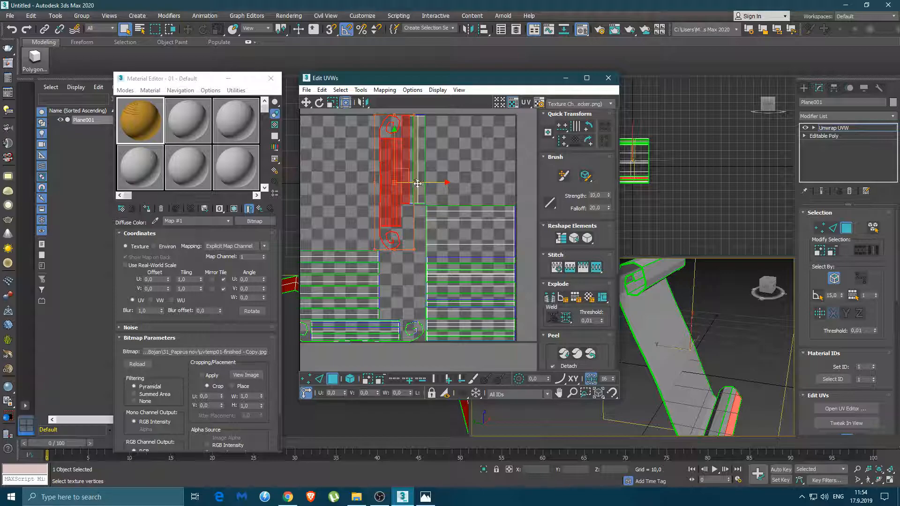
{"action": "left_click", "coordinate": [411, 133], "text": "ctrl"}
{"action": "left_click", "coordinate": [421, 135], "text": "ctrl"}
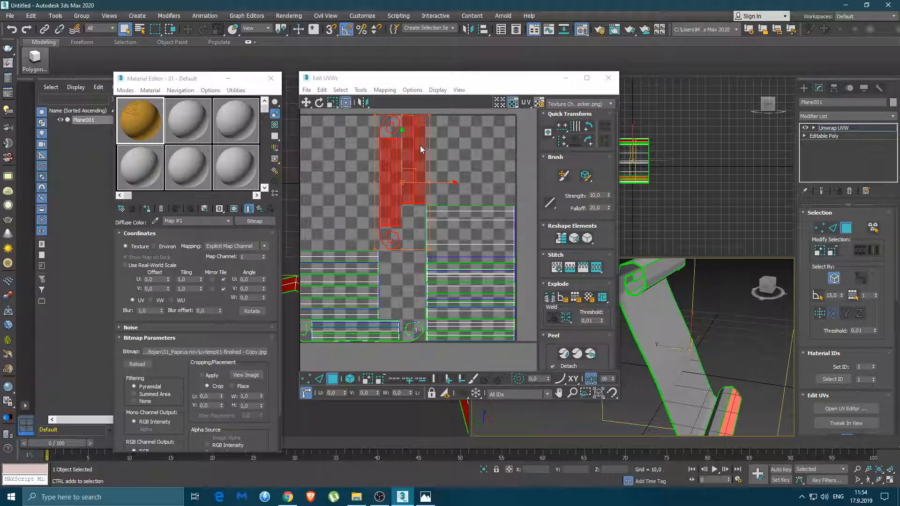
{"action": "scroll", "coordinate": [422, 147], "scroll_direction": "up", "scroll_amount": 3}
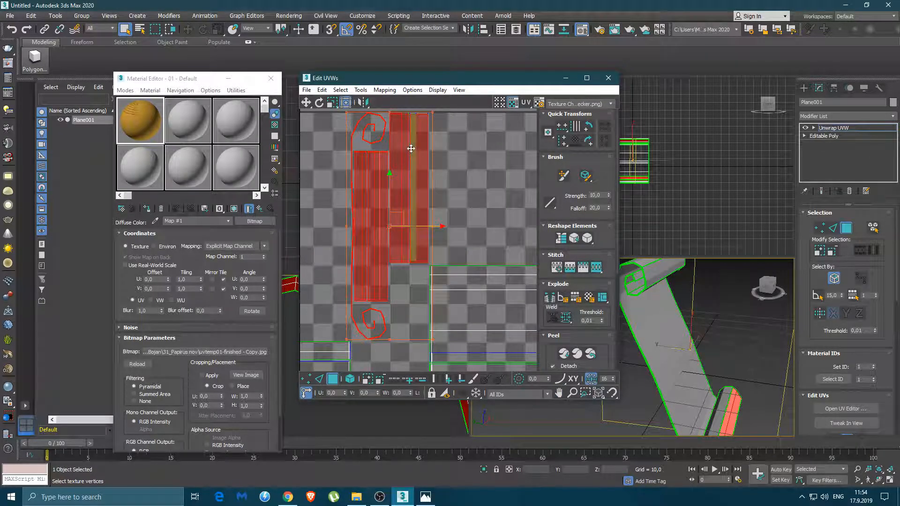
{"action": "middle_click_drag", "start_coordinate": [411, 148], "coordinate": [413, 182]}
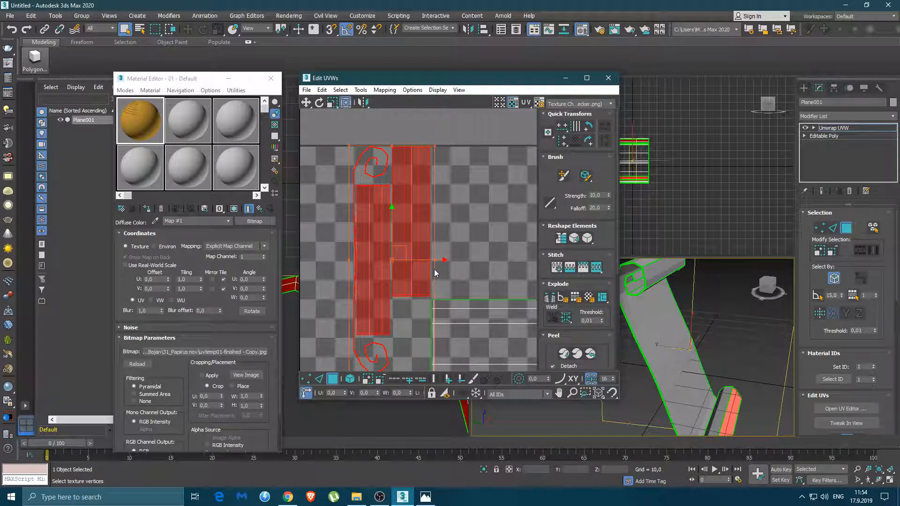
{"action": "left_click_drag", "start_coordinate": [435, 259], "coordinate": [364, 266]}
{"action": "scroll", "coordinate": [377, 317], "scroll_direction": "down", "scroll_amount": 1}
{"action": "middle_click_drag", "start_coordinate": [376, 317], "coordinate": [416, 227]}
{"action": "scroll", "coordinate": [417, 285], "scroll_direction": "down", "scroll_amount": 1}
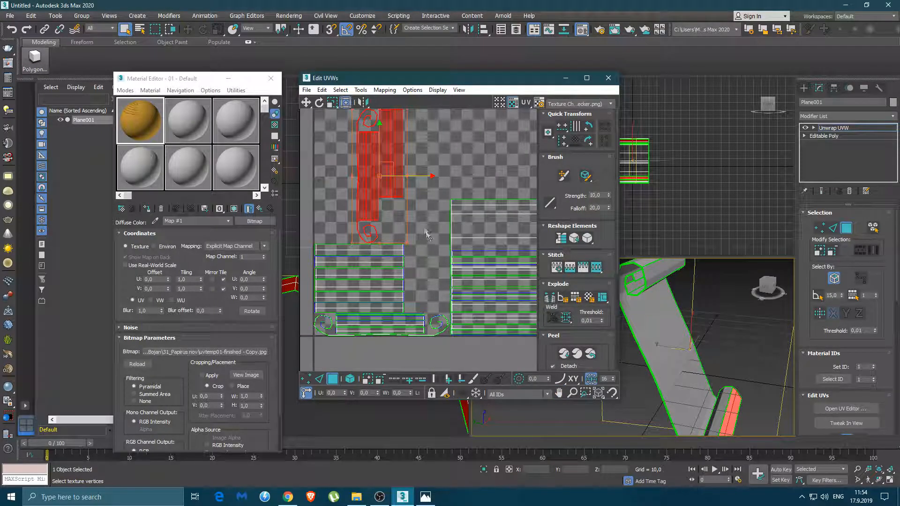
{"action": "left_click_drag", "start_coordinate": [426, 183], "coordinate": [531, 183]}
{"action": "middle_click_drag", "start_coordinate": [483, 151], "coordinate": [457, 176]}
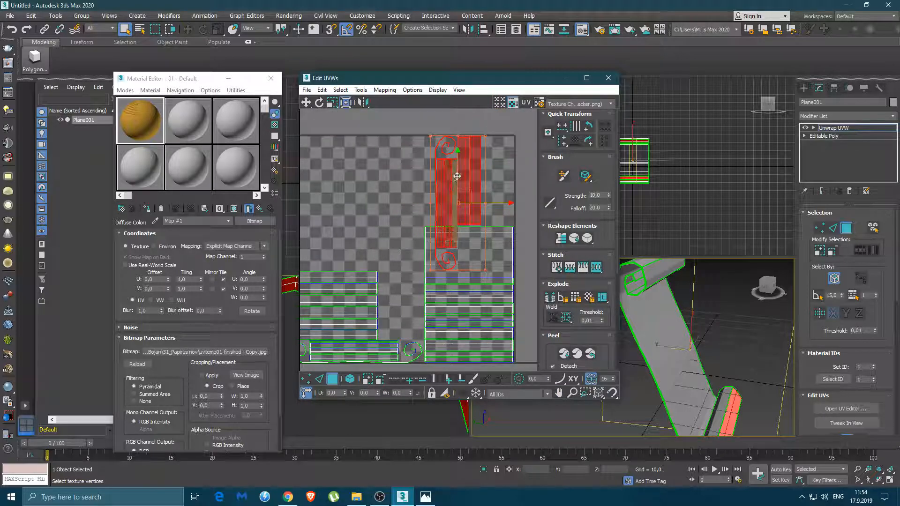
{"action": "left_click_drag", "start_coordinate": [455, 157], "coordinate": [454, 221]}
- Move the front-face UV cluster from outside the texture square into the square's upper-left area
{"action": "middle_click_drag", "start_coordinate": [534, 311], "coordinate": [414, 305]}
{"action": "left_click_drag", "start_coordinate": [429, 213], "coordinate": [526, 121]}
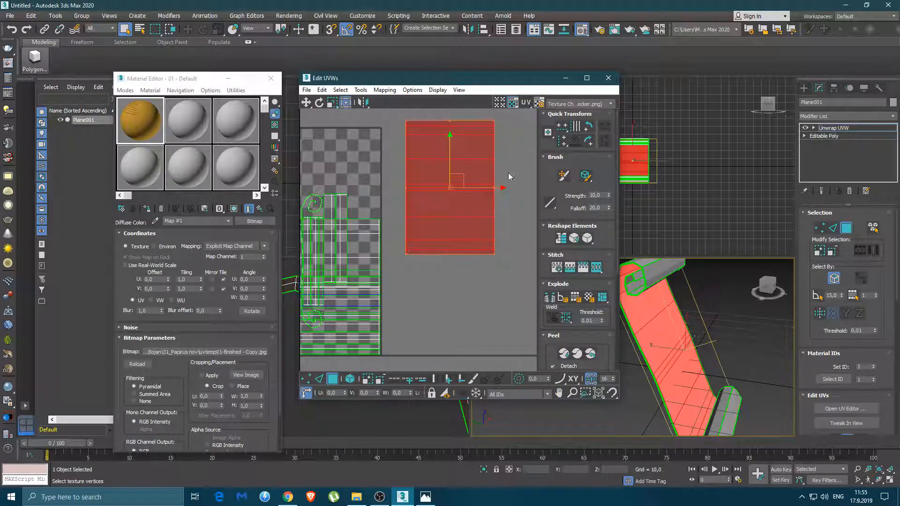
{"action": "left_click_drag", "start_coordinate": [470, 183], "coordinate": [316, 183]}
{"action": "middle_click_drag", "start_coordinate": [328, 183], "coordinate": [471, 187]}
{"action": "left_click_drag", "start_coordinate": [475, 190], "coordinate": [381, 197]}
- Switch to Photos, show "uvtemp01-finished - Copy.jpg" and reduce it to a smaller window beside the scroll
{"action": "left_click", "coordinate": [425, 496]}
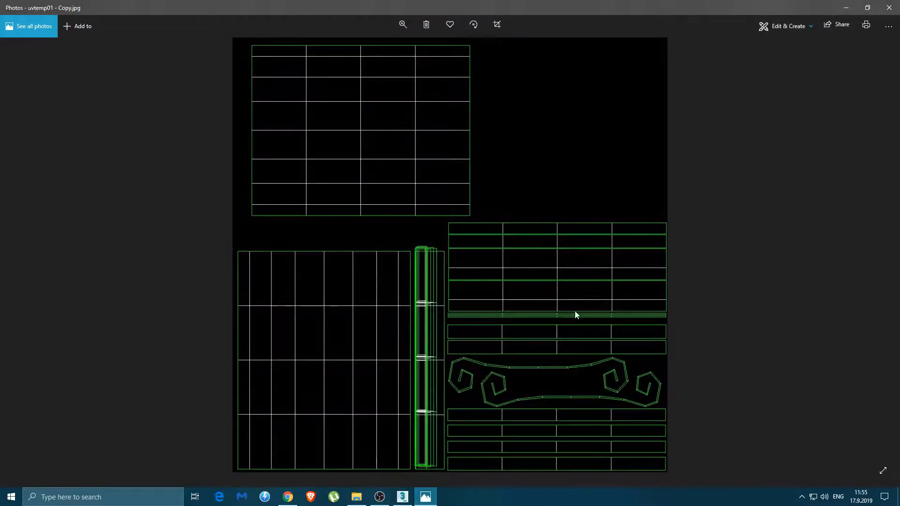
{"action": "left_click", "coordinate": [876, 254]}
{"action": "left_click", "coordinate": [876, 255]}
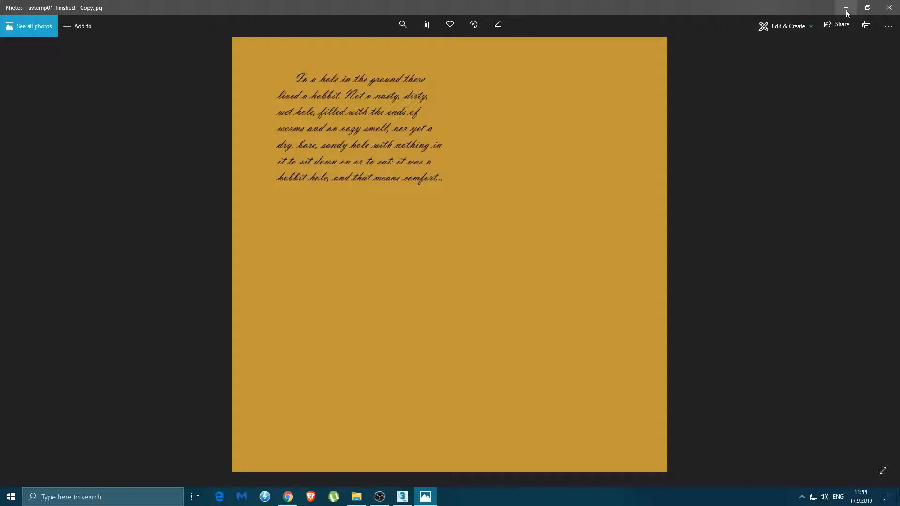
{"action": "left_click", "coordinate": [867, 8]}
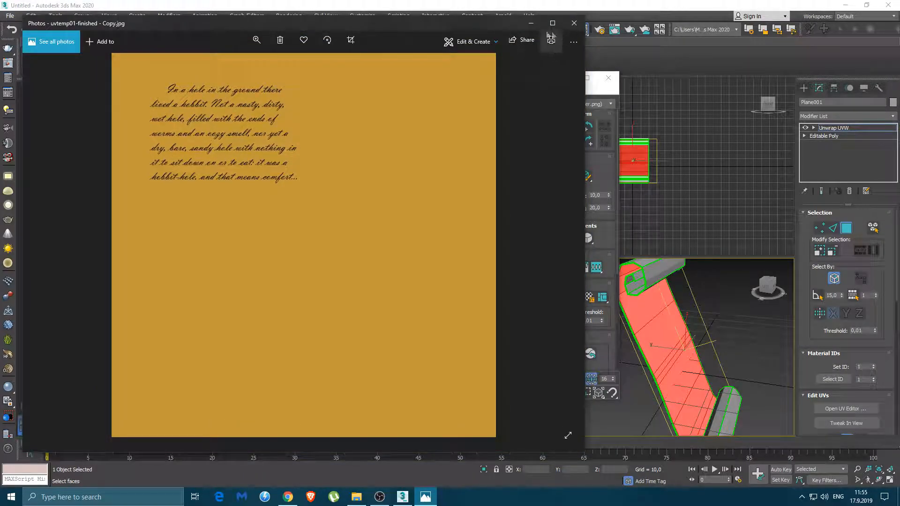
- Return to 3ds Max and compare the material's bitmap "uvtemp01-finished - Copy.jpg" side by side with the scroll's UV layout
{"action": "left_click", "coordinate": [530, 23]}
{"action": "left_click", "coordinate": [245, 375]}
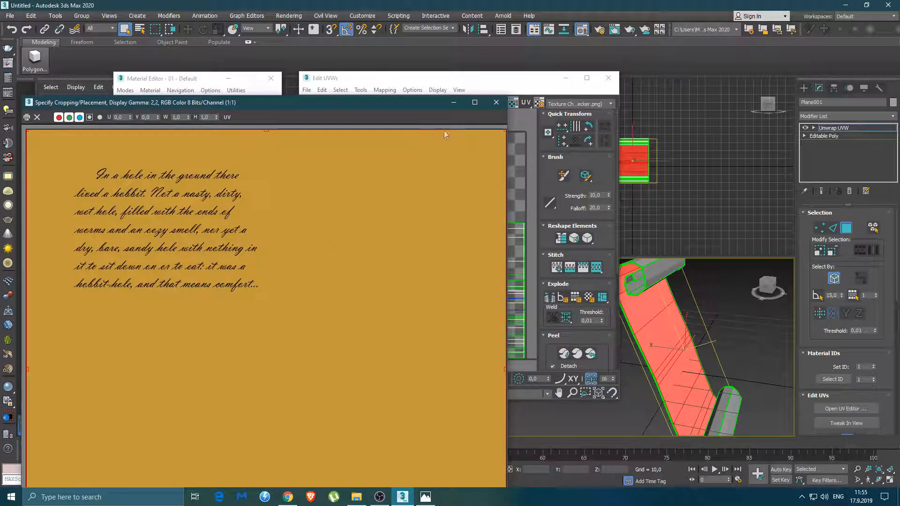
{"action": "left_click_drag", "start_coordinate": [520, 81], "coordinate": [706, 124]}
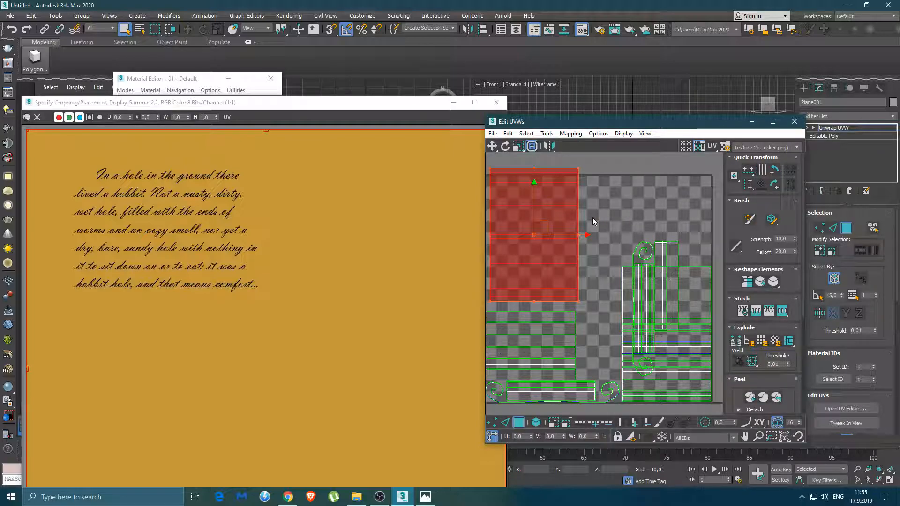
{"action": "left_click", "coordinate": [497, 102]}
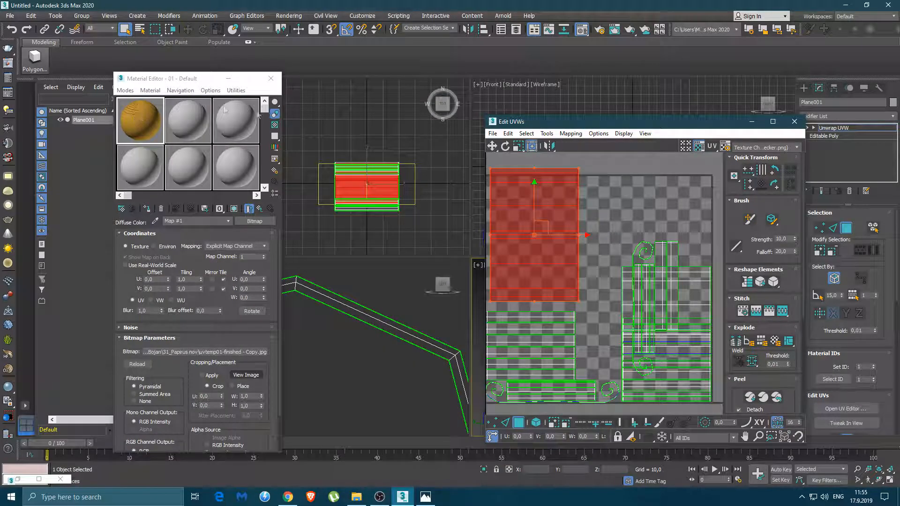
- Minimize the UV editor and display the parchment bitmap on the scroll in the shaded Perspective viewport
{"action": "left_click", "coordinate": [751, 121]}
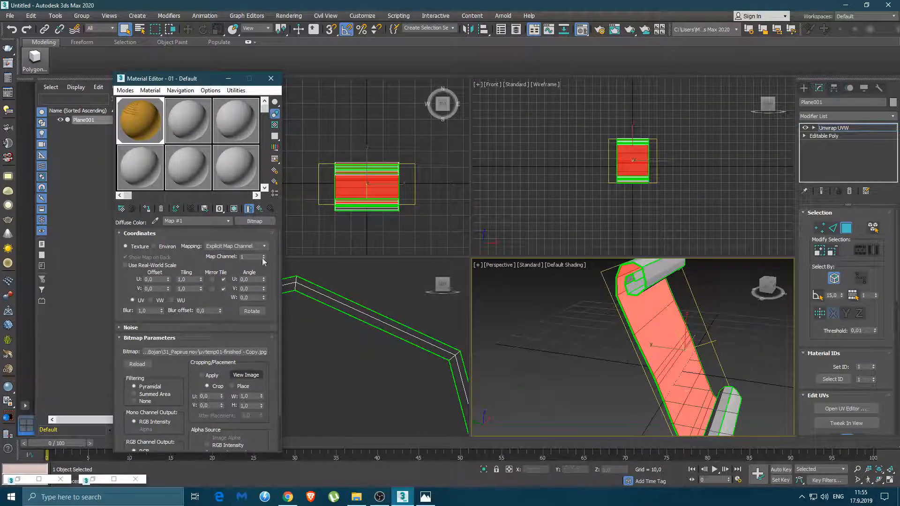
{"action": "left_click", "coordinate": [235, 209]}
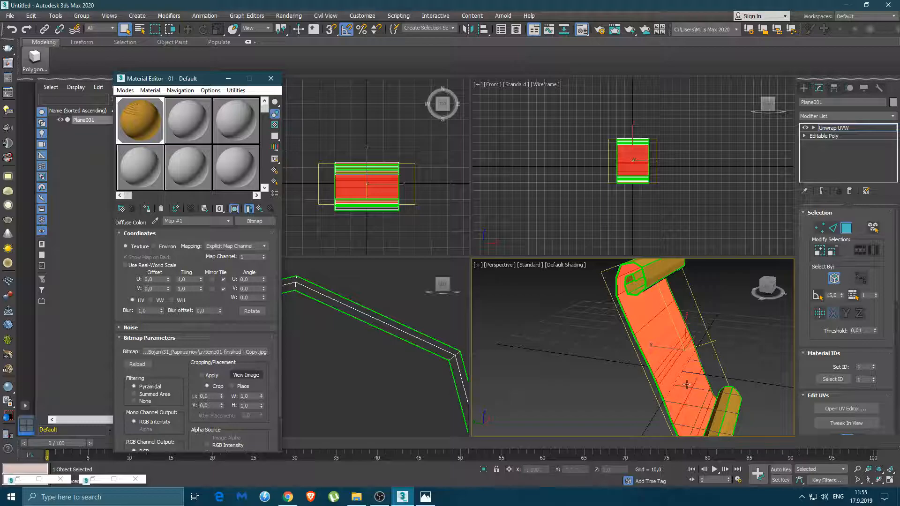
{"action": "middle_click_drag", "start_coordinate": [692, 388], "coordinate": [633, 389], "text": "alt"}
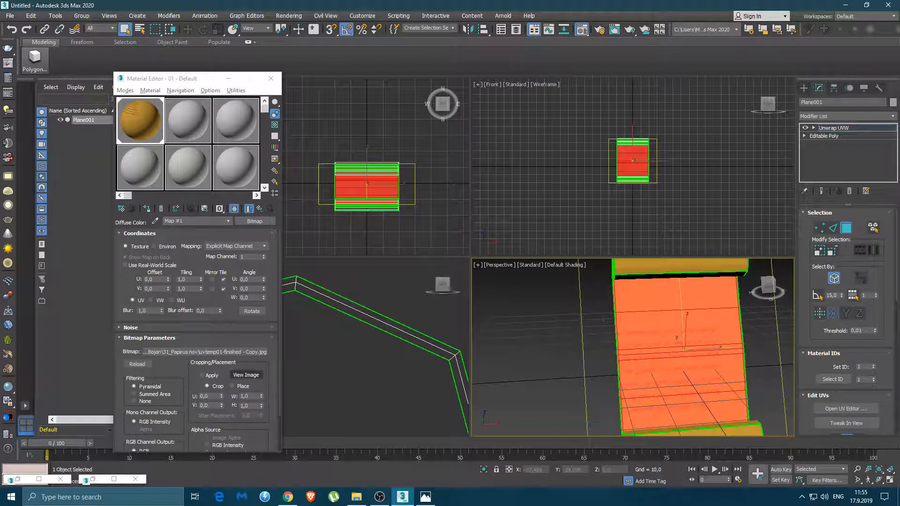
- Rotate the front-face UV cluster half a turn in the UV editor and scale it uniformly to about 112 percent
{"action": "left_click", "coordinate": [93, 479]}
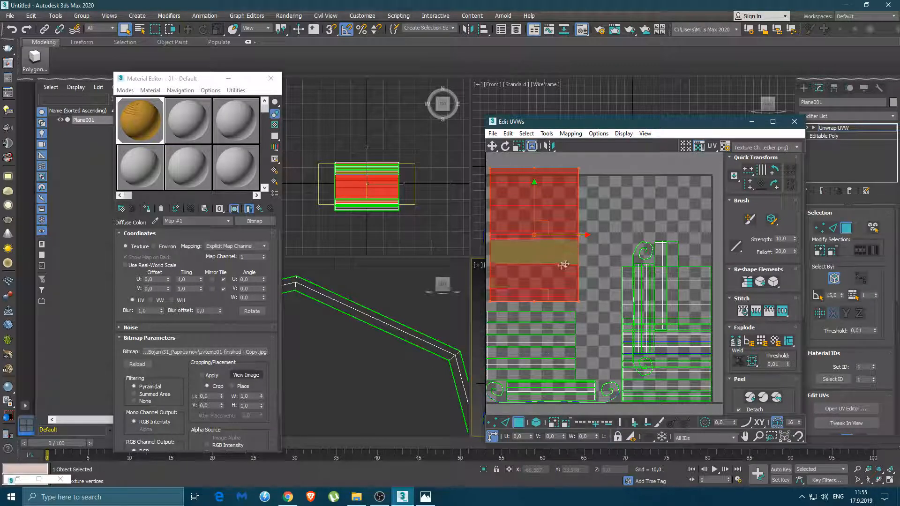
{"action": "left_click", "coordinate": [506, 147]}
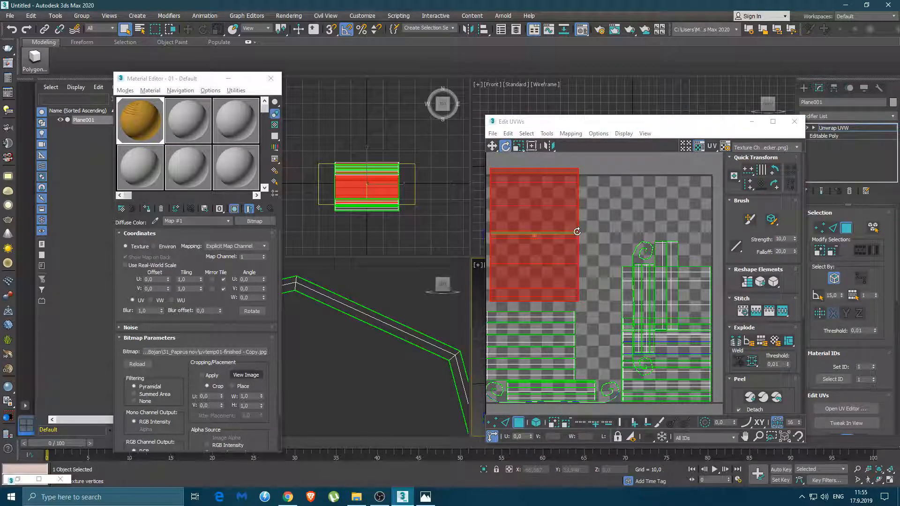
{"action": "mouse_move", "coordinate": [569, 223]}
{"action": "left_mouse_down"}
{"action": "mouse_move", "coordinate": [562, 319]}
{"action": "mouse_move", "coordinate": [473, 337]}
{"action": "mouse_move", "coordinate": [417, 270]}
{"action": "left_mouse_up"}
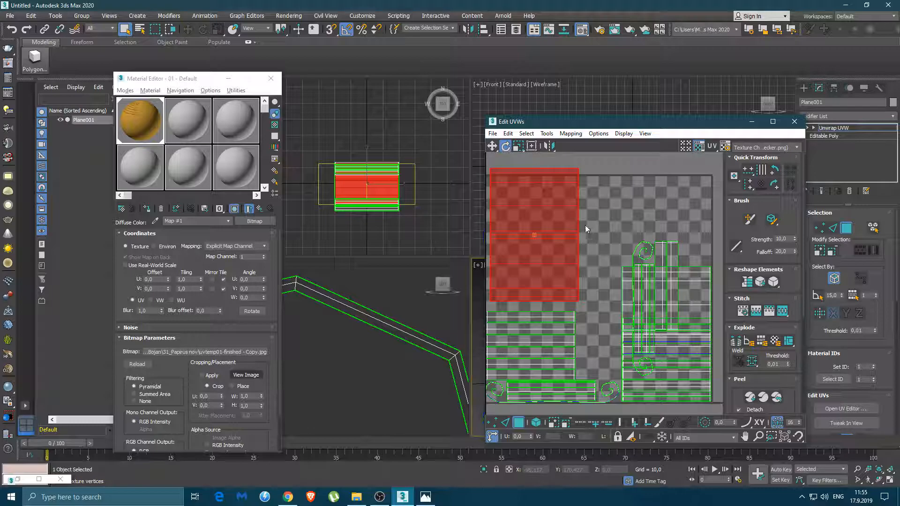
{"action": "left_click", "coordinate": [518, 146]}
{"action": "left_click_drag", "start_coordinate": [526, 234], "coordinate": [533, 235]}
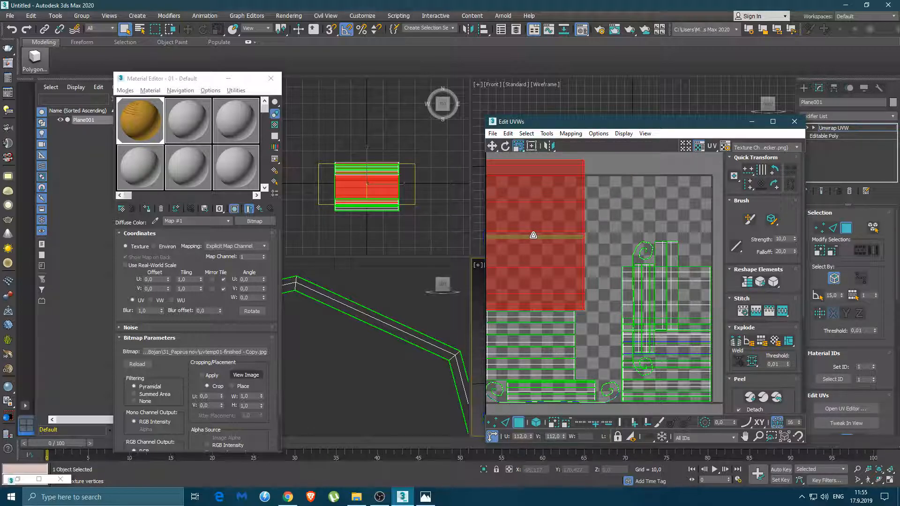
{"action": "key", "text": "q"}
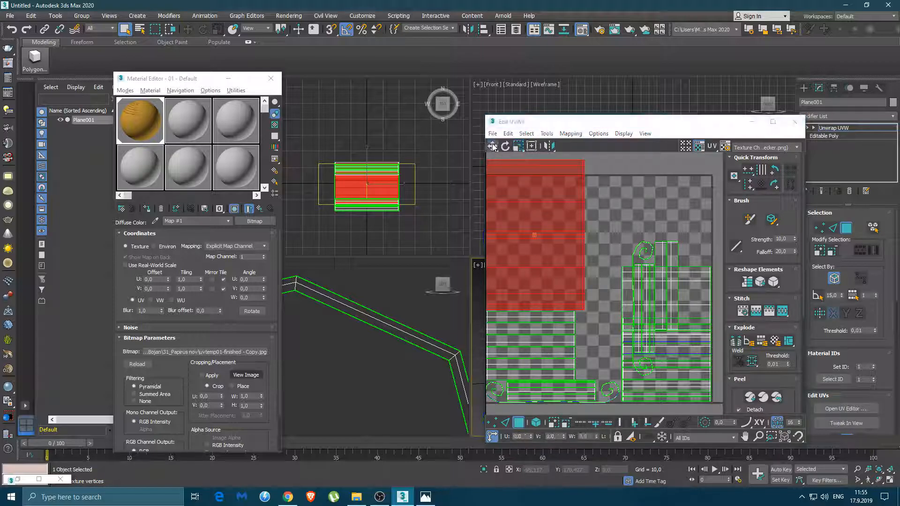
- Move the enlarged front-face UV cluster until the written text sits centred on the scroll's front, and deselect it
{"action": "left_click_drag", "start_coordinate": [534, 235], "coordinate": [542, 250]}
{"action": "left_click_drag", "start_coordinate": [688, 128], "coordinate": [437, 120]}
{"action": "mouse_move", "coordinate": [298, 242]}
{"action": "left_mouse_down"}
{"action": "mouse_move", "coordinate": [307, 248]}
{"action": "mouse_move", "coordinate": [307, 238]}
{"action": "left_mouse_up"}
{"action": "left_click", "coordinate": [377, 209]}
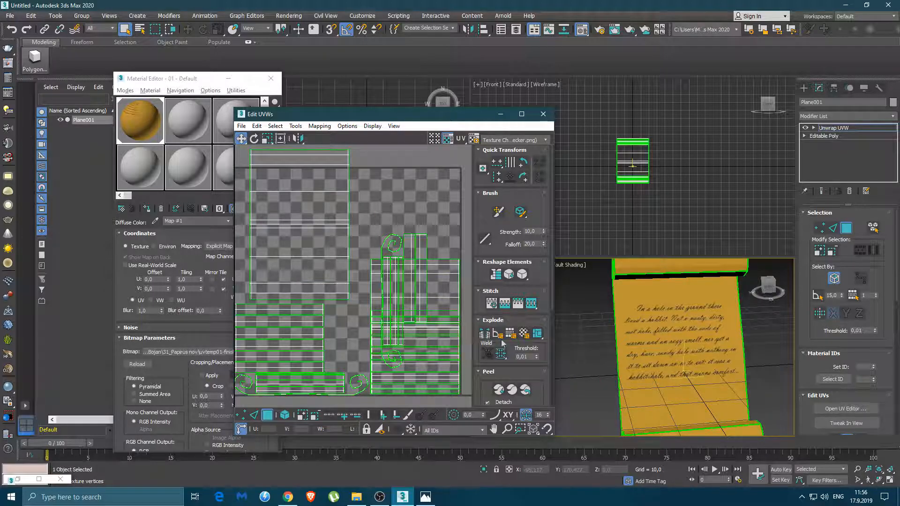
- Close the UV editor and the Material Editor and show the whole scroll in a maximized Perspective viewport
{"action": "left_click", "coordinate": [543, 114]}
{"action": "left_click", "coordinate": [271, 79]}
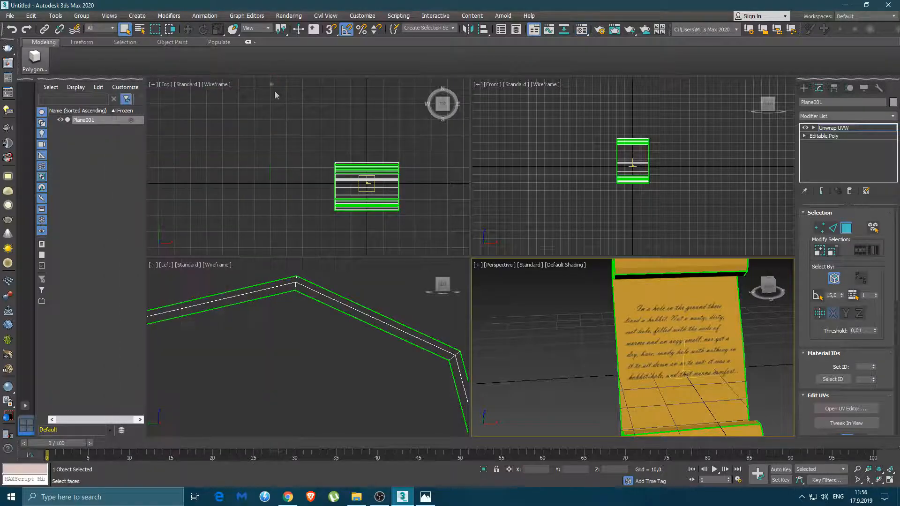
{"action": "middle_click_drag", "start_coordinate": [692, 347], "coordinate": [750, 398], "text": "alt"}
{"action": "left_click", "coordinate": [888, 480]}
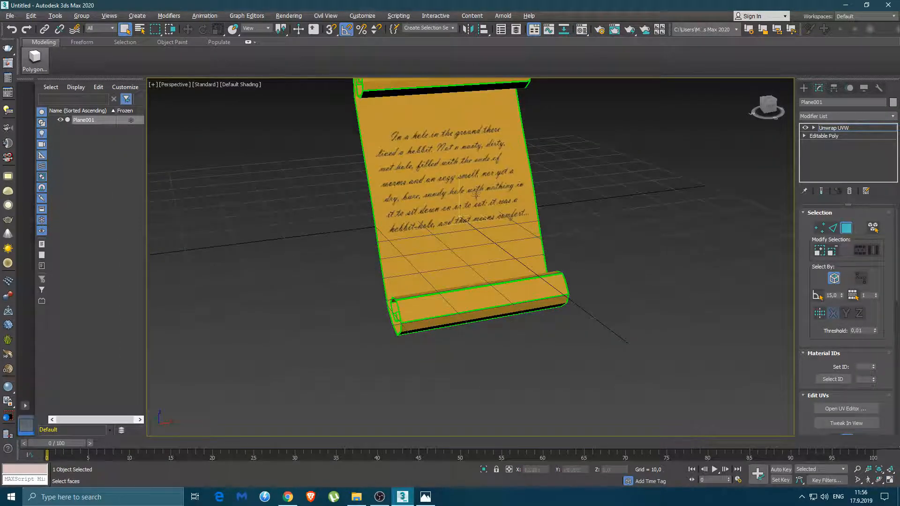
{"action": "middle_click_drag", "start_coordinate": [476, 199], "coordinate": [491, 278]}
{"action": "left_click", "coordinate": [830, 117]}
{"action": "type", "text": "u"}
{"action": "key", "text": "Return"}
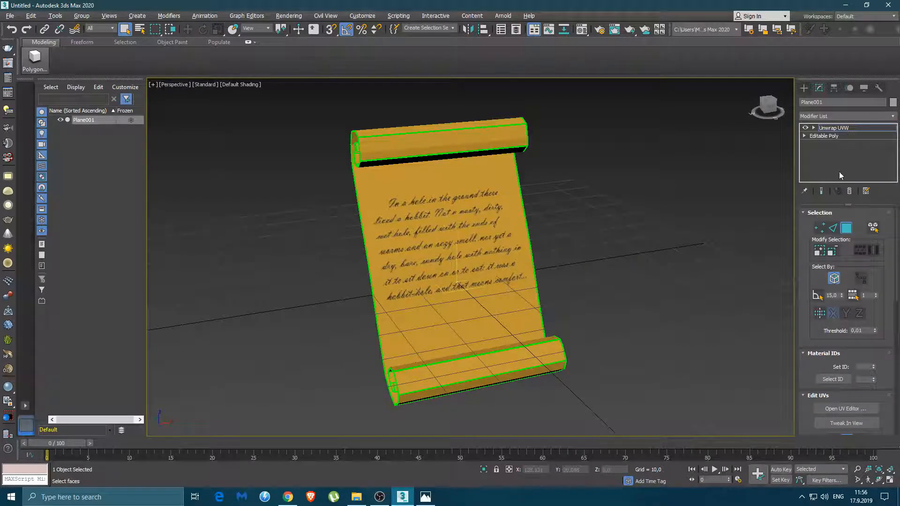
- Collapse the scroll's entire modifier stack, including Unwrap UVW, into the Editable Poly
{"action": "right_click", "coordinate": [838, 157]}
{"action": "left_click", "coordinate": [817, 258]}
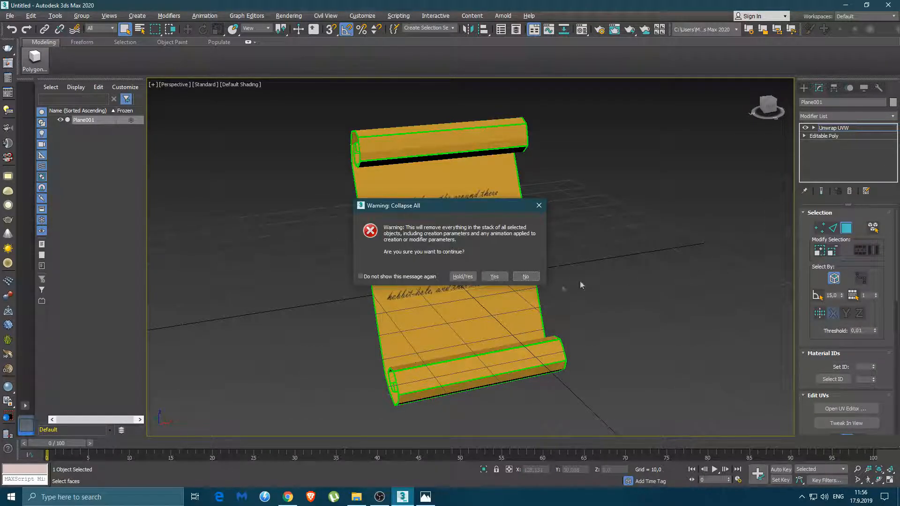
{"action": "left_click", "coordinate": [494, 277]}
{"action": "right_click", "coordinate": [814, 155]}
{"action": "left_click", "coordinate": [845, 226]}
- Add a TurboSmooth modifier to the scroll and set its iterations to 2
{"action": "left_click", "coordinate": [828, 117]}
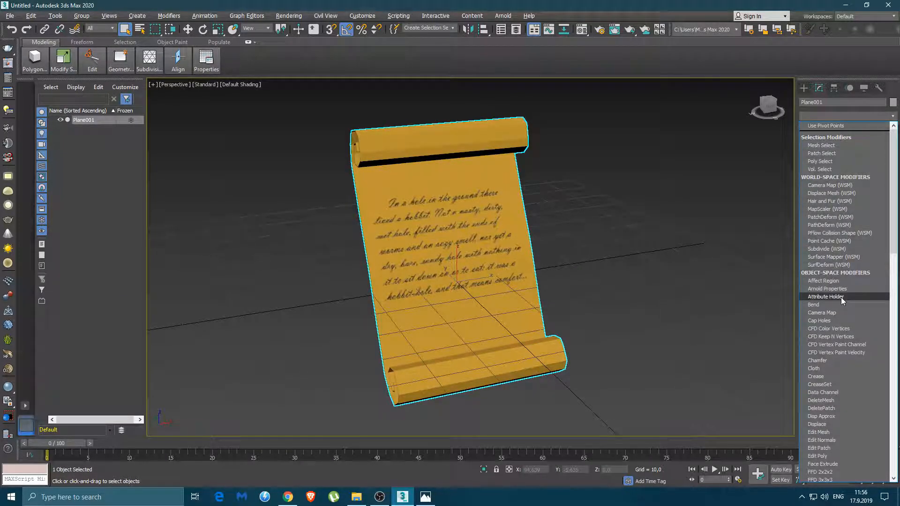
{"action": "key", "text": "t"}
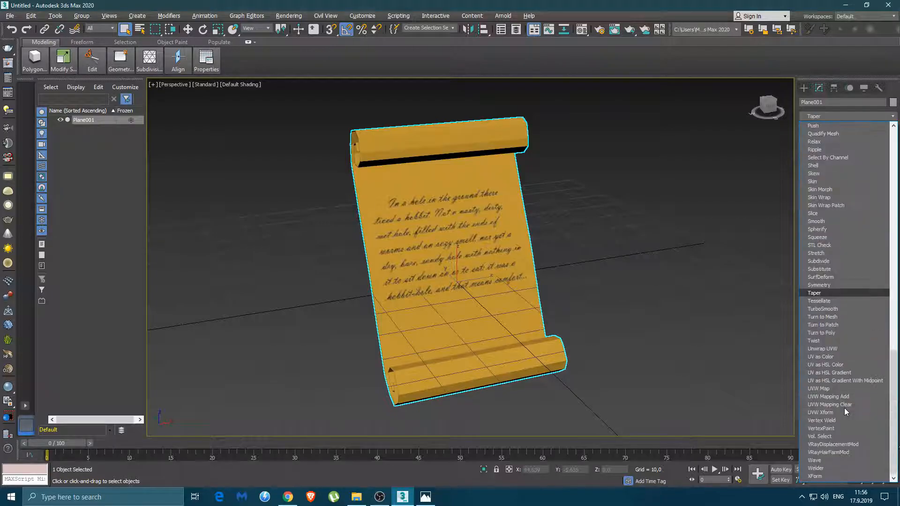
{"action": "left_click", "coordinate": [836, 311]}
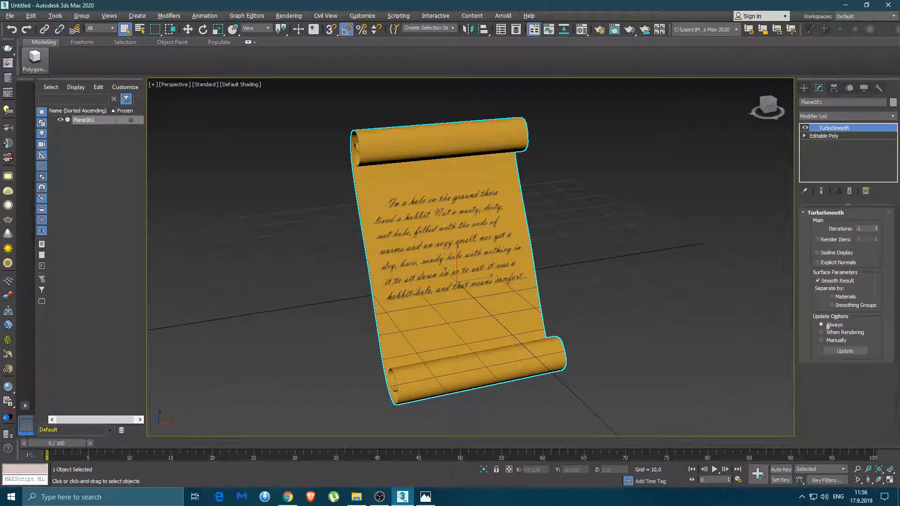
{"action": "left_click", "coordinate": [877, 226]}
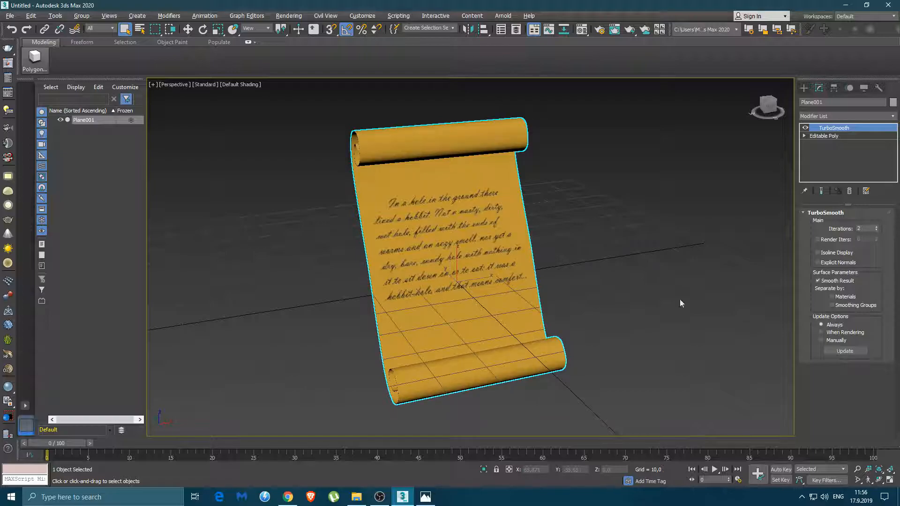
{"action": "mouse_move", "coordinate": [468, 282]}
{"action": "middle_mouse_down", "text": "alt"}
{"action": "mouse_move", "coordinate": [468, 255]}
{"action": "mouse_move", "coordinate": [436, 273]}
{"action": "mouse_move", "coordinate": [387, 269]}
{"action": "mouse_move", "coordinate": [476, 277]}
{"action": "middle_mouse_up", "text": "alt"}
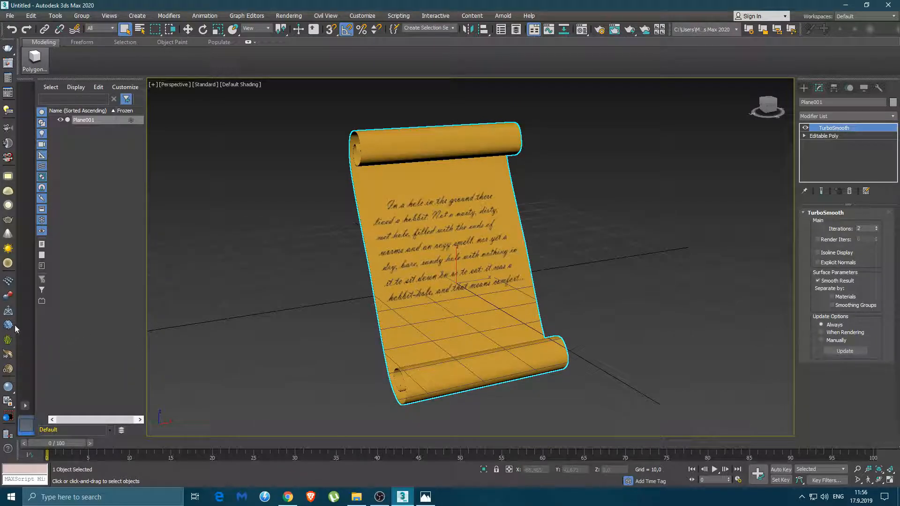
- Create a V-Ray physical camera from the current view, make V-Ray the current renderer, and restore the four-viewport layout
{"action": "left_click", "coordinate": [15, 136]}
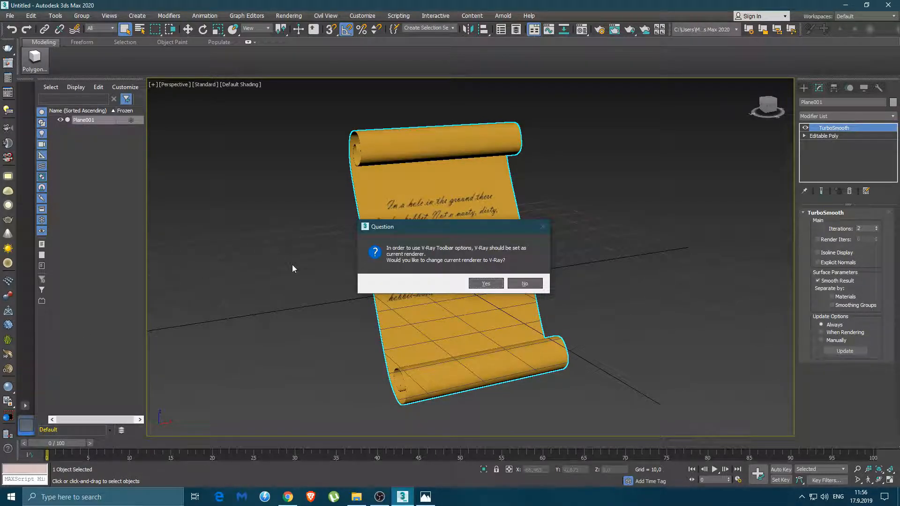
{"action": "left_click", "coordinate": [483, 284]}
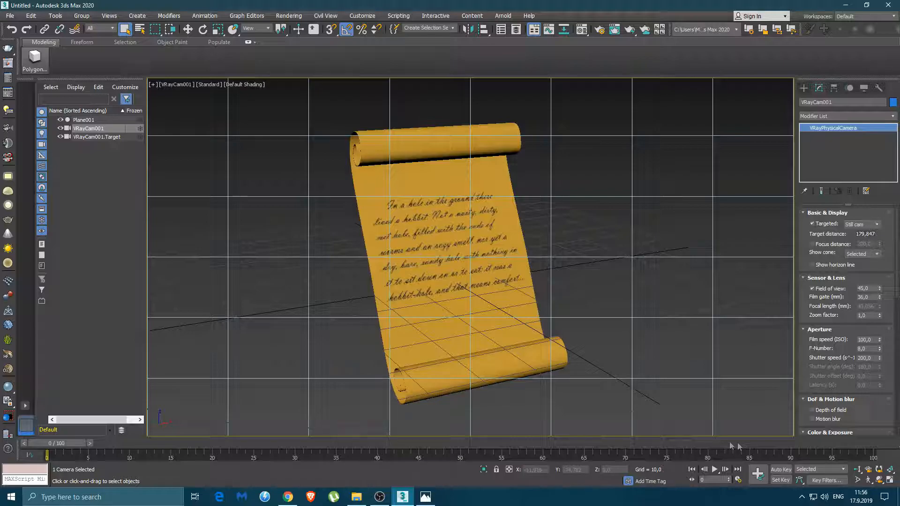
{"action": "left_click", "coordinate": [889, 480]}
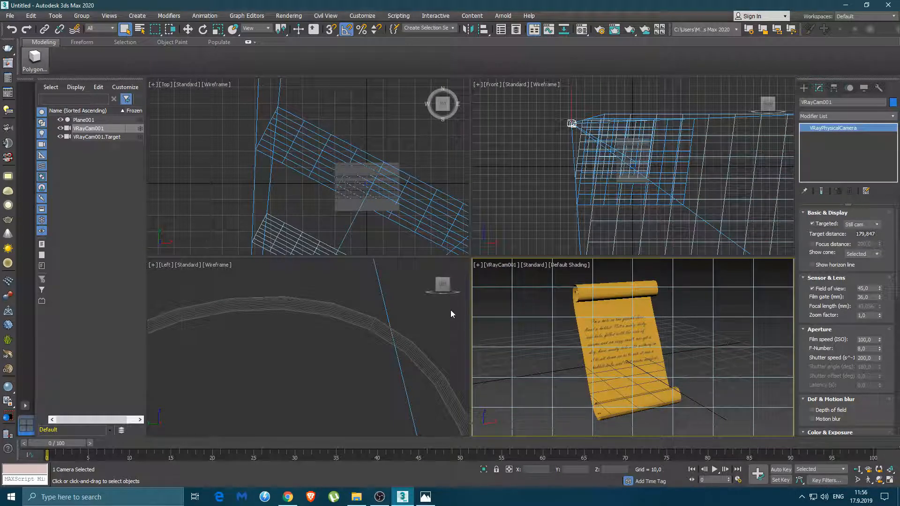
- Place a V-Ray sun in the Left view above the camera, aimed at the scroll, and add the VRaySky environment map
{"action": "scroll", "coordinate": [356, 370], "scroll_direction": "up", "scroll_amount": 10}
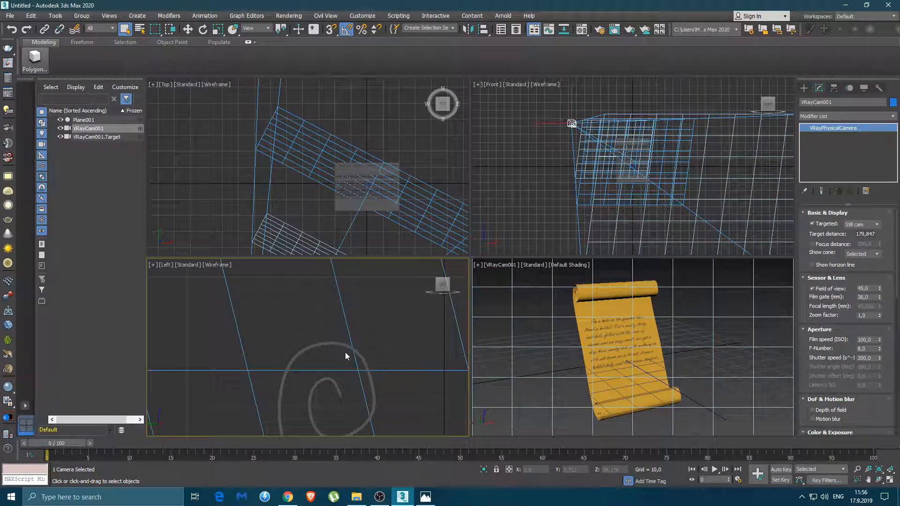
{"action": "scroll", "coordinate": [365, 382], "scroll_direction": "down", "scroll_amount": 6}
{"action": "scroll", "coordinate": [353, 360], "scroll_direction": "up", "scroll_amount": 5}
{"action": "scroll", "coordinate": [353, 361], "scroll_direction": "down", "scroll_amount": 5}
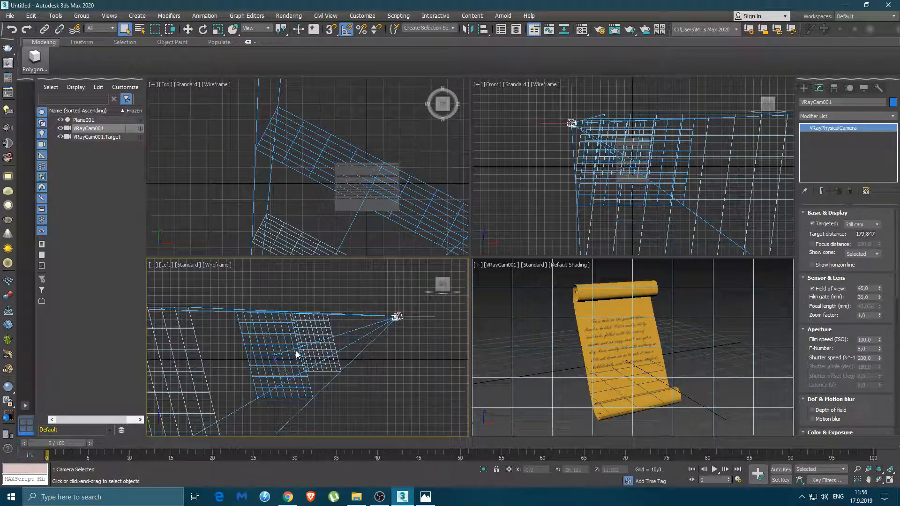
{"action": "middle_click_drag", "start_coordinate": [289, 345], "coordinate": [297, 340]}
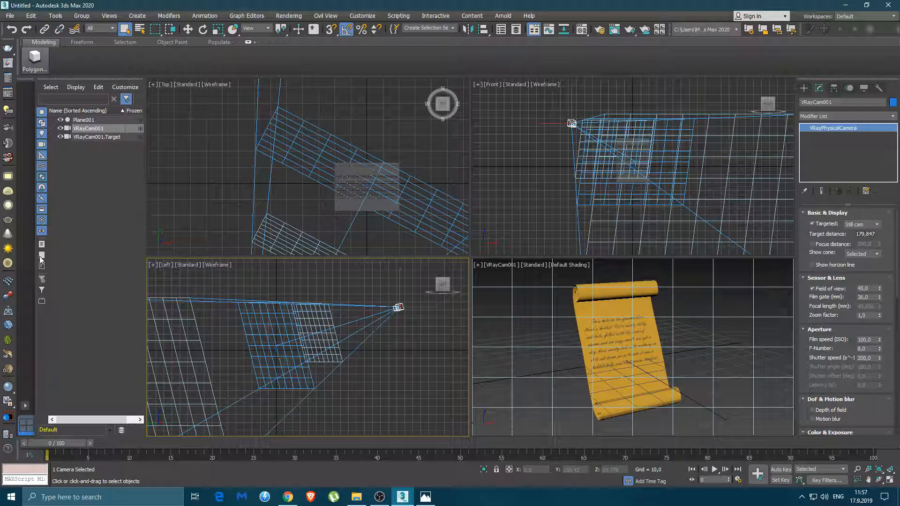
{"action": "left_click", "coordinate": [8, 249]}
{"action": "middle_click_drag", "start_coordinate": [365, 313], "coordinate": [346, 345]}
{"action": "left_click_drag", "start_coordinate": [412, 292], "coordinate": [256, 378]}
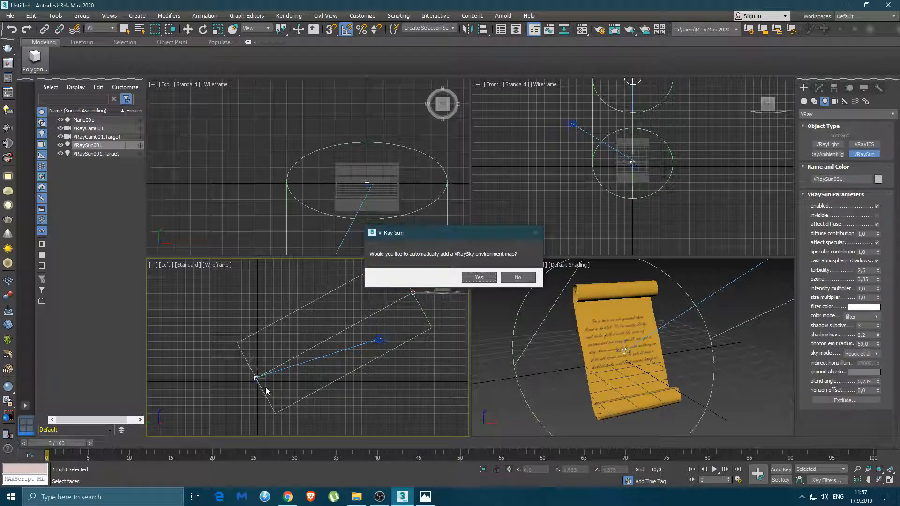
{"action": "left_click", "coordinate": [475, 279]}
- Set the render output size of the V-Ray camera view to HDTV (video) at 1920 × 1080
{"action": "right_click", "coordinate": [632, 399]}
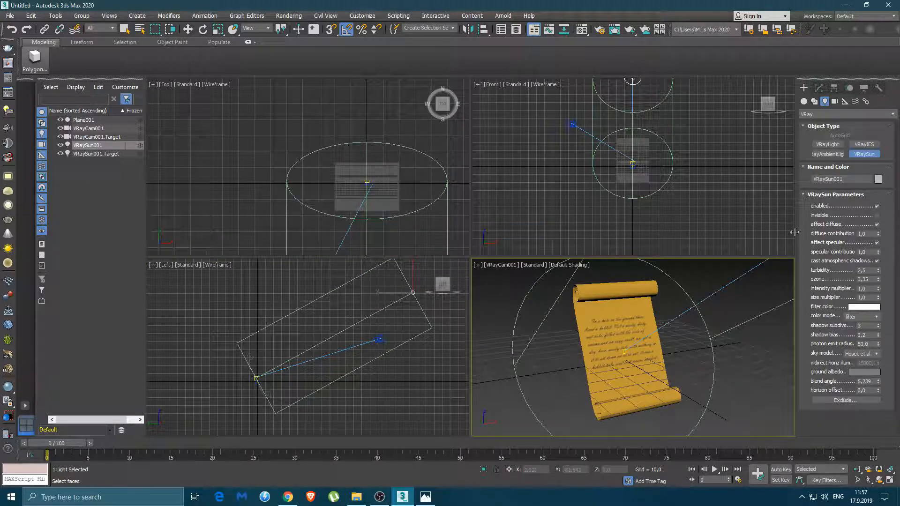
{"action": "left_click", "coordinate": [599, 29]}
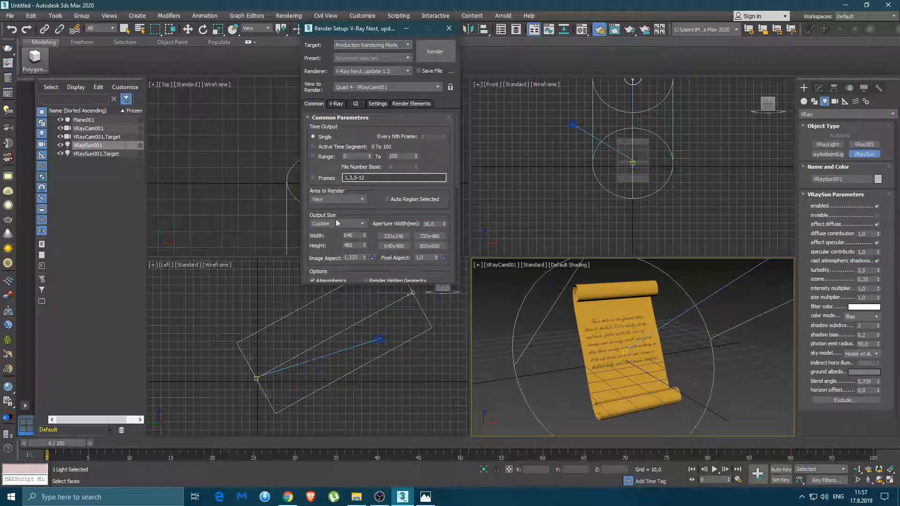
{"action": "left_click", "coordinate": [362, 223]}
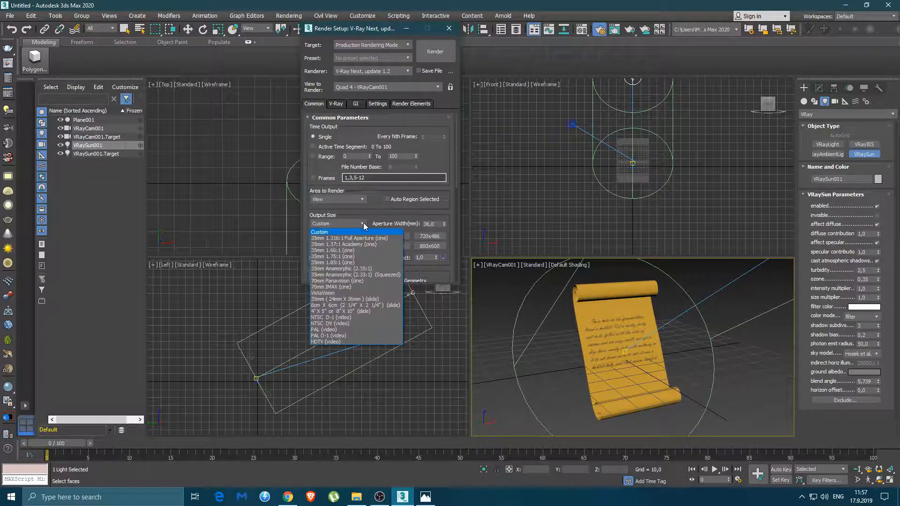
{"action": "left_click", "coordinate": [351, 342]}
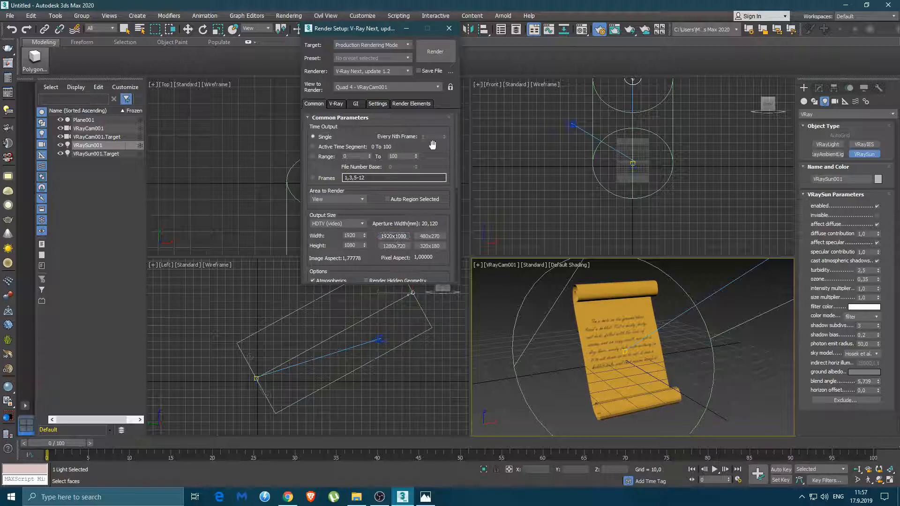
{"action": "left_click", "coordinate": [449, 29]}
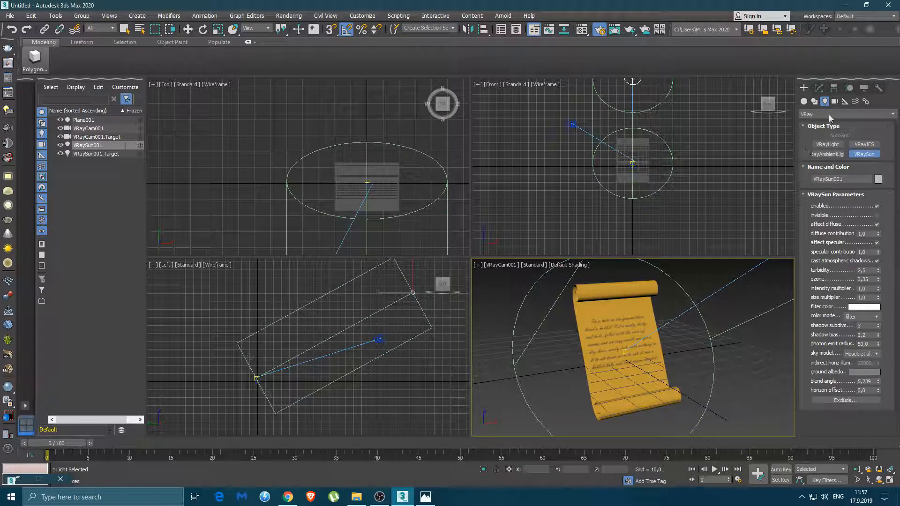
- Select the scroll and set its TurboSmooth iterations to 3
{"action": "left_click", "coordinate": [803, 101]}
{"action": "left_click", "coordinate": [611, 317]}
{"action": "left_click", "coordinate": [819, 88]}
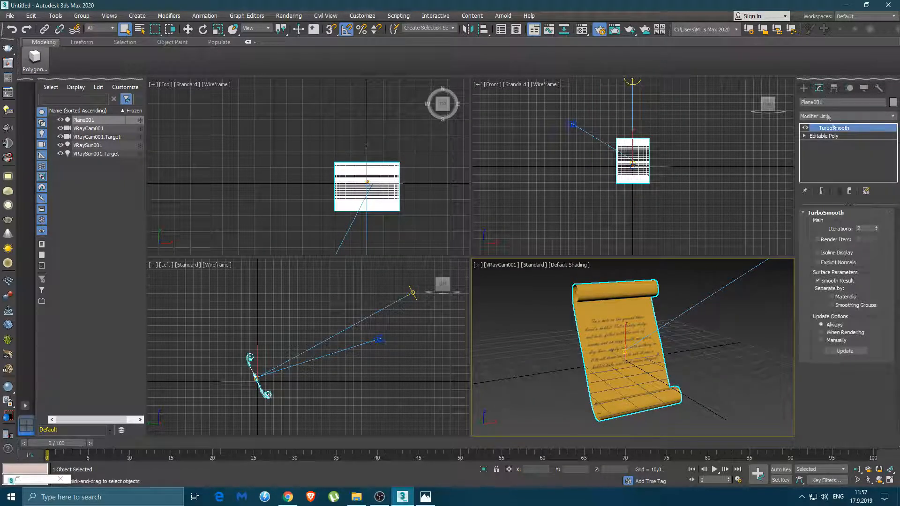
{"action": "left_click", "coordinate": [876, 228]}
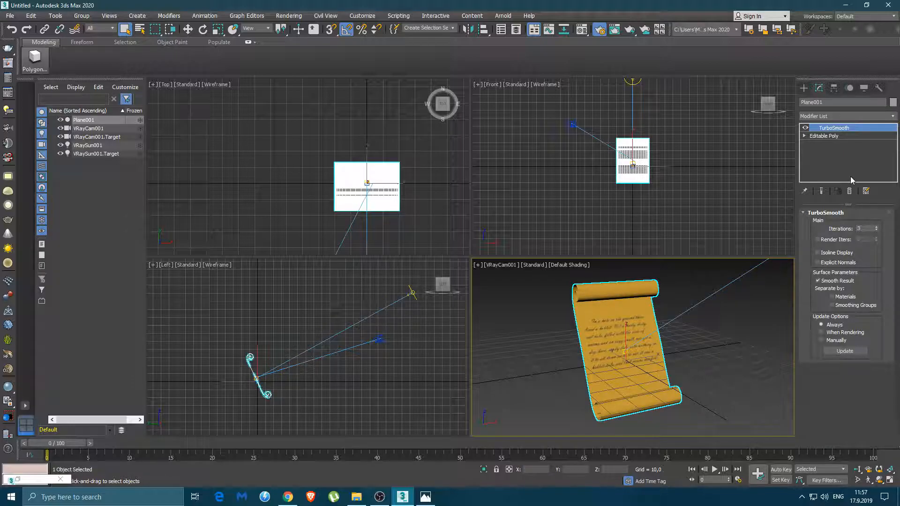
- Maximize the V-Ray camera viewport and shift the camera slightly to reframe the scroll
{"action": "right_click", "coordinate": [760, 395]}
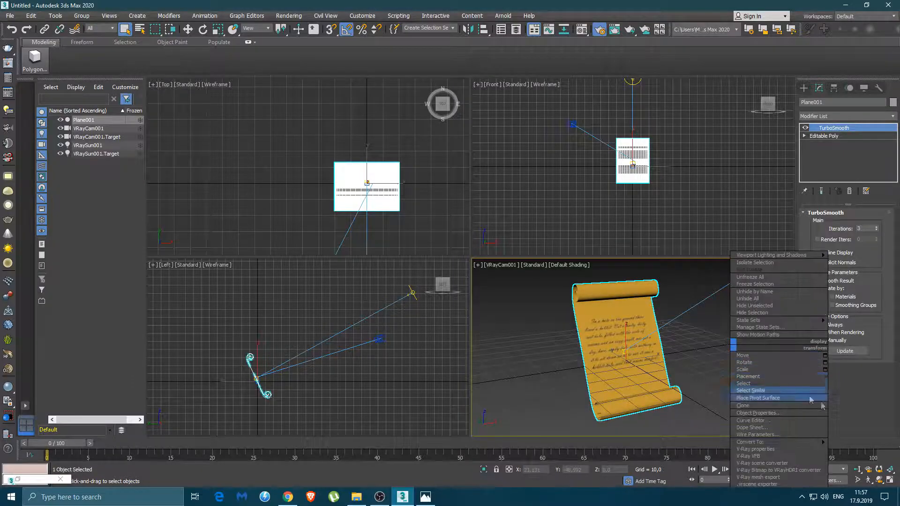
{"action": "left_click", "coordinate": [890, 481]}
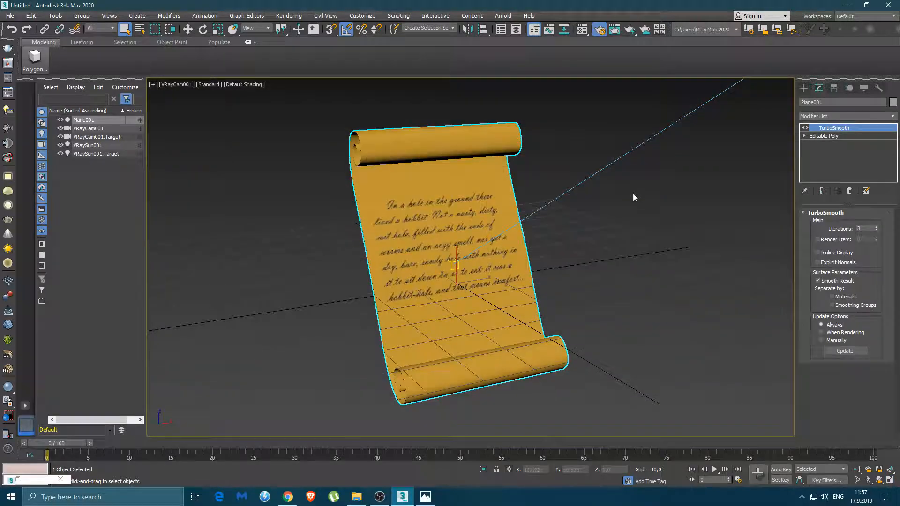
{"action": "middle_click_drag", "start_coordinate": [489, 211], "coordinate": [462, 225]}
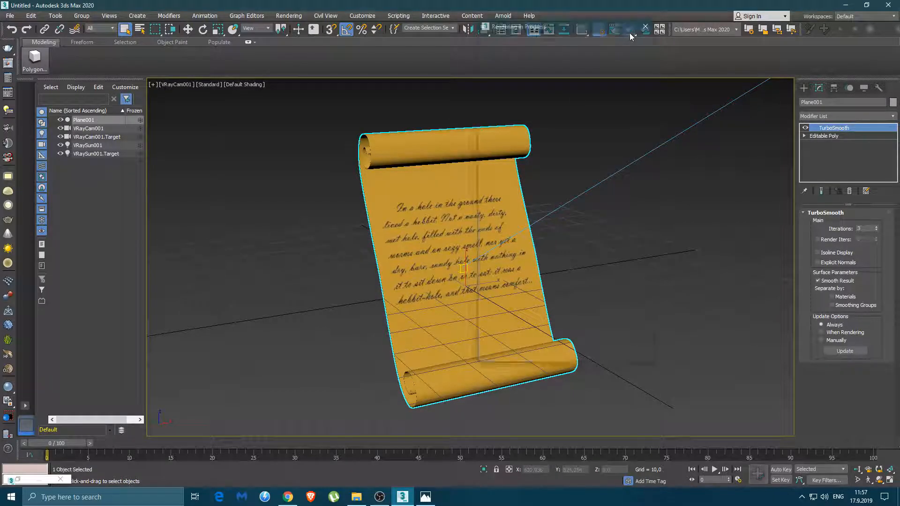
- Render the V-Ray camera view and examine the scroll at 100% in the maximized V-Ray frame buffer
{"action": "left_click", "coordinate": [629, 29]}
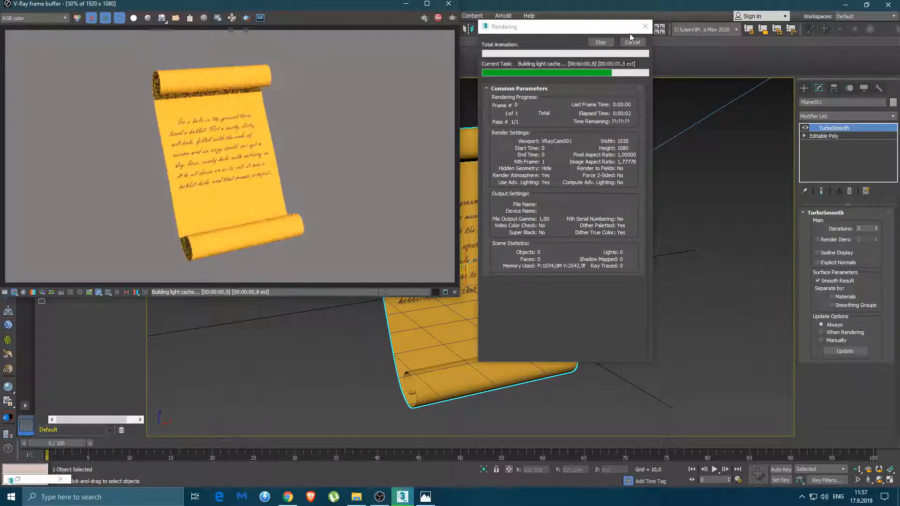
{"action": "left_click", "coordinate": [426, 4]}
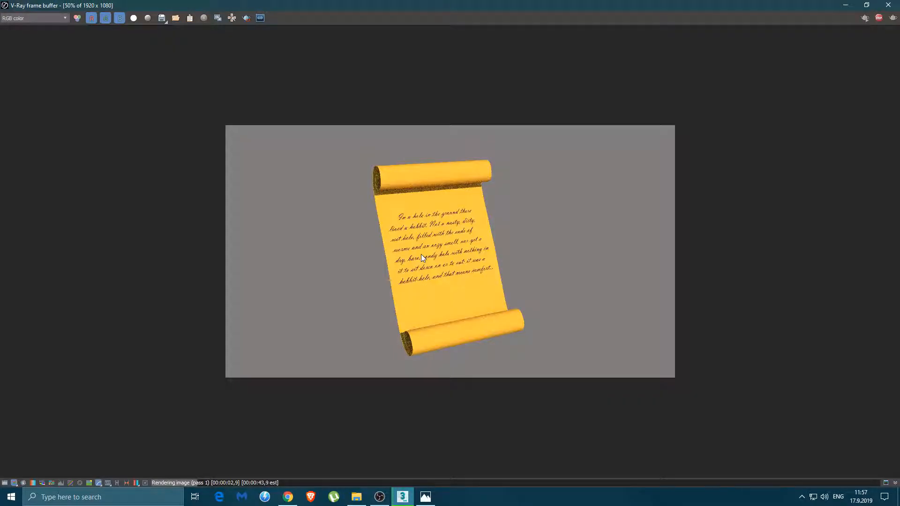
{"action": "scroll", "coordinate": [434, 257], "scroll_direction": "up", "scroll_amount": 1}
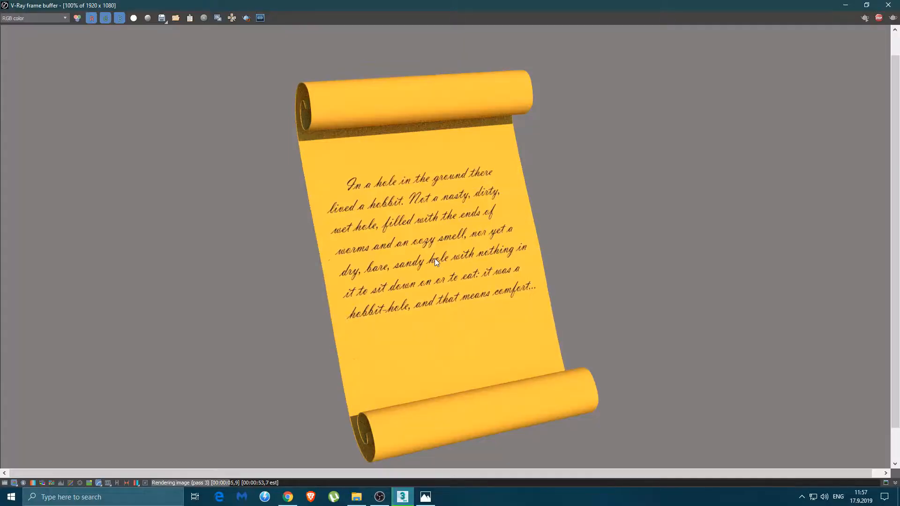